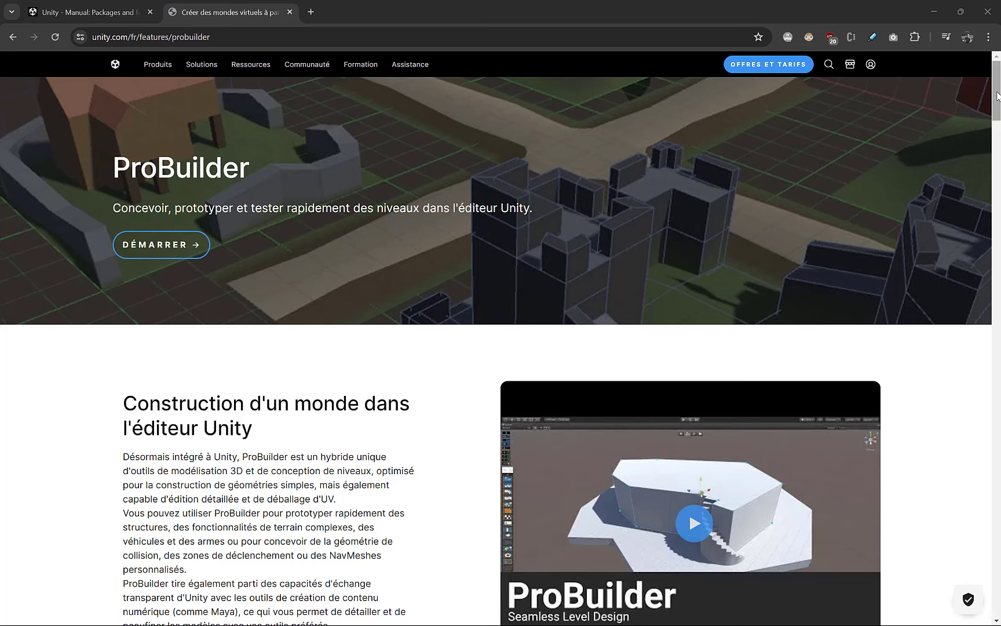
Scroll the unity.com ProBuilder features page down to the 'Principales fonctionnalités' section.
{"action": "left_click_drag", "start_coordinate": [998, 96], "coordinate": [999, 194]}
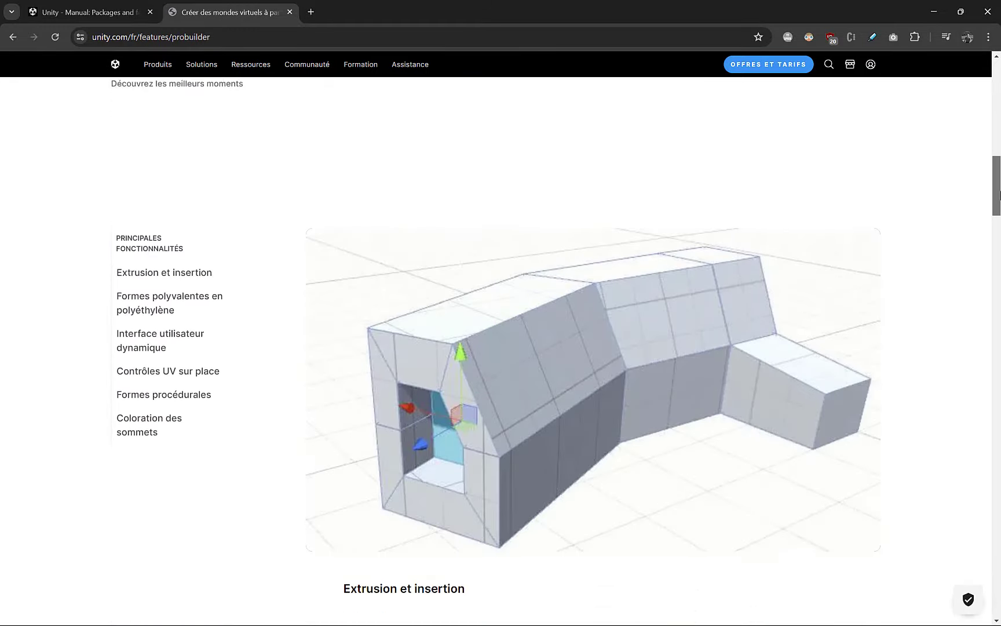
{"action": "mouse_move", "coordinate": [998, 194]}
{"action": "left_mouse_down"}
{"action": "mouse_move", "coordinate": [990, 449]}
{"action": "mouse_move", "coordinate": [997, 549]}
{"action": "mouse_move", "coordinate": [985, 87]}
{"action": "left_mouse_up"}
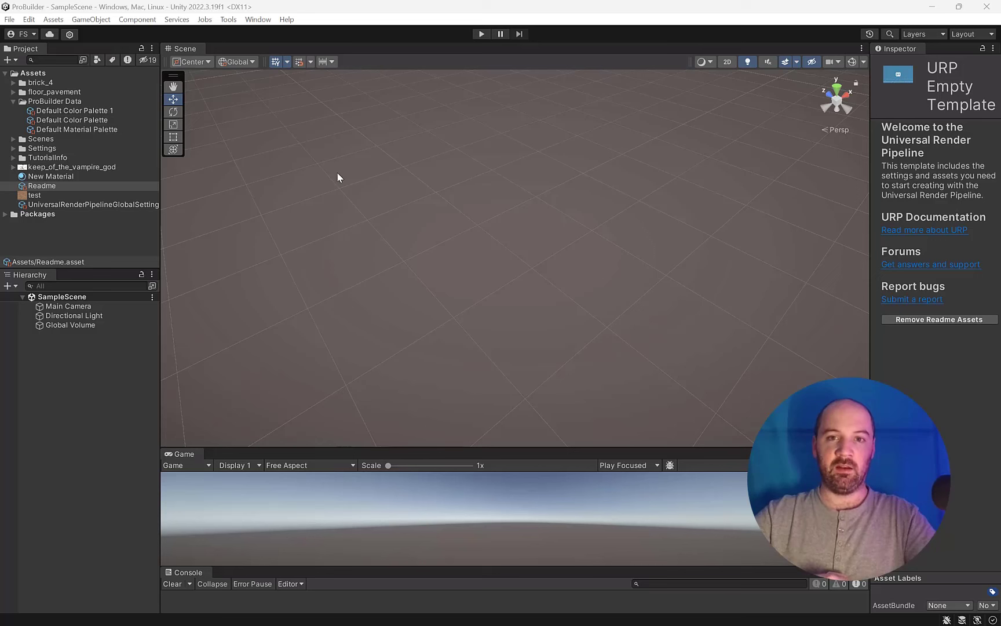
Verify in the Package Manager's Unity Registry list that ProBuilder 5.2.2 is installed, then close it.
{"action": "left_click", "coordinate": [253, 20]}
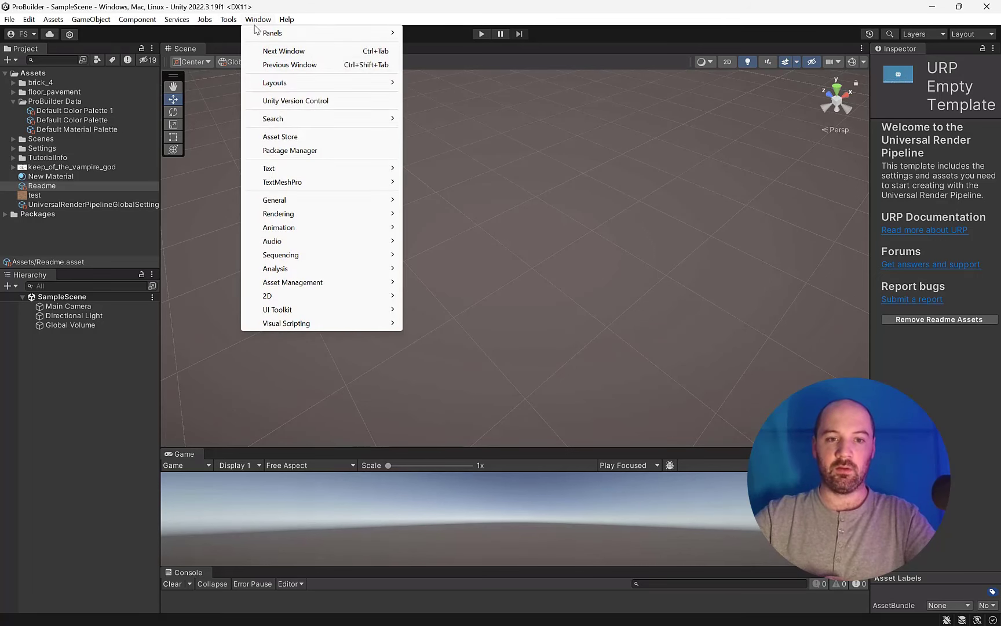
{"action": "left_click", "coordinate": [301, 154]}
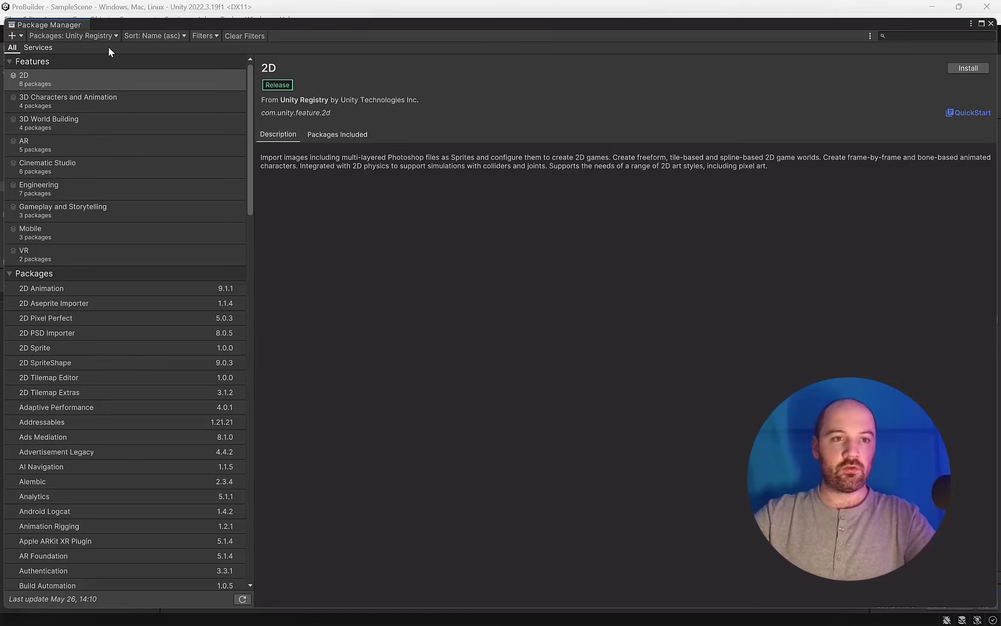
{"action": "left_click", "coordinate": [109, 34]}
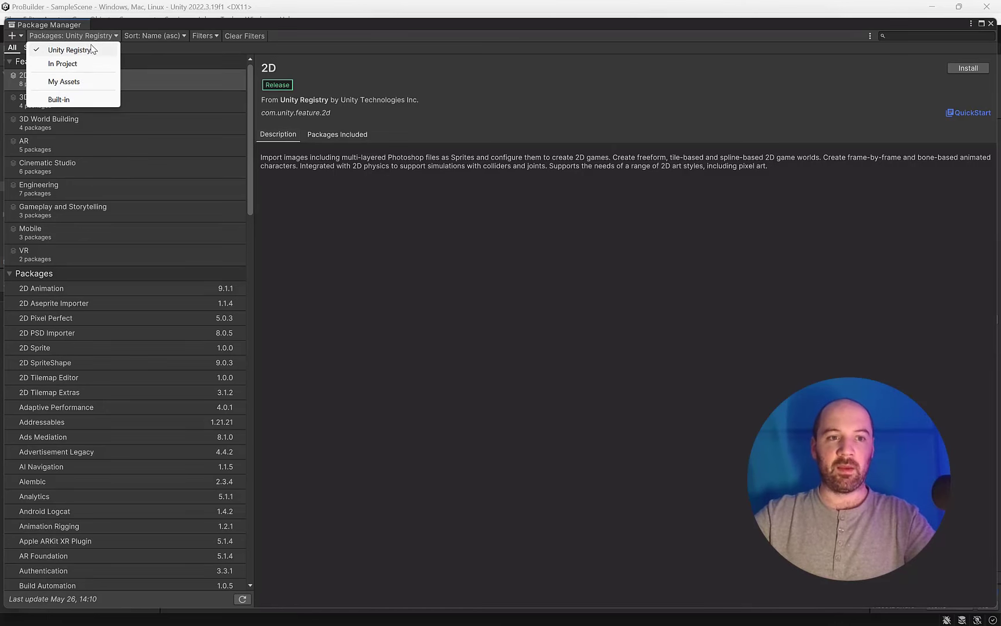
{"action": "left_click", "coordinate": [69, 52]}
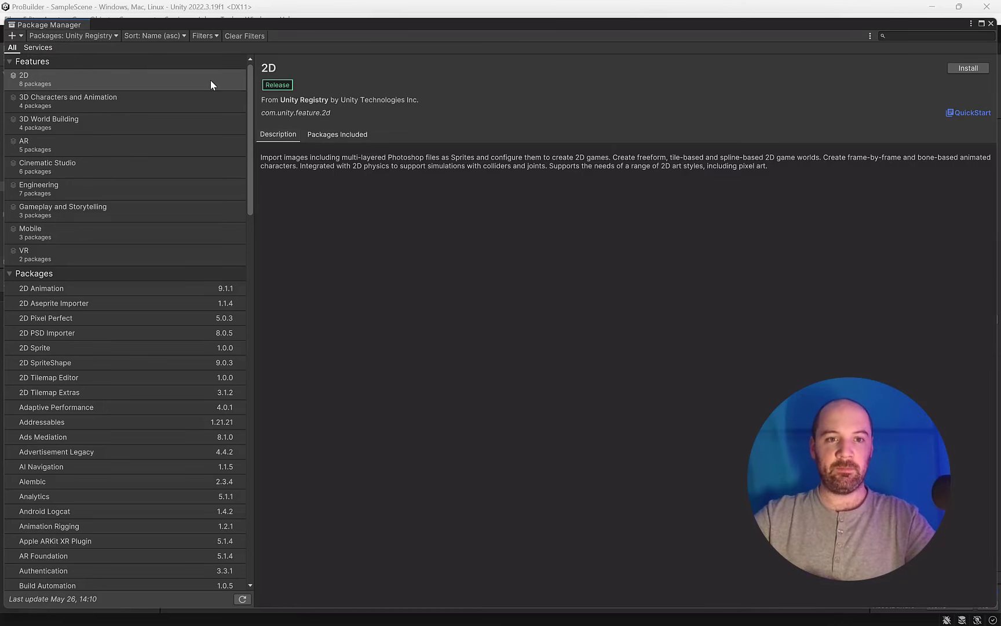
{"action": "left_click_drag", "start_coordinate": [250, 76], "coordinate": [246, 325]}
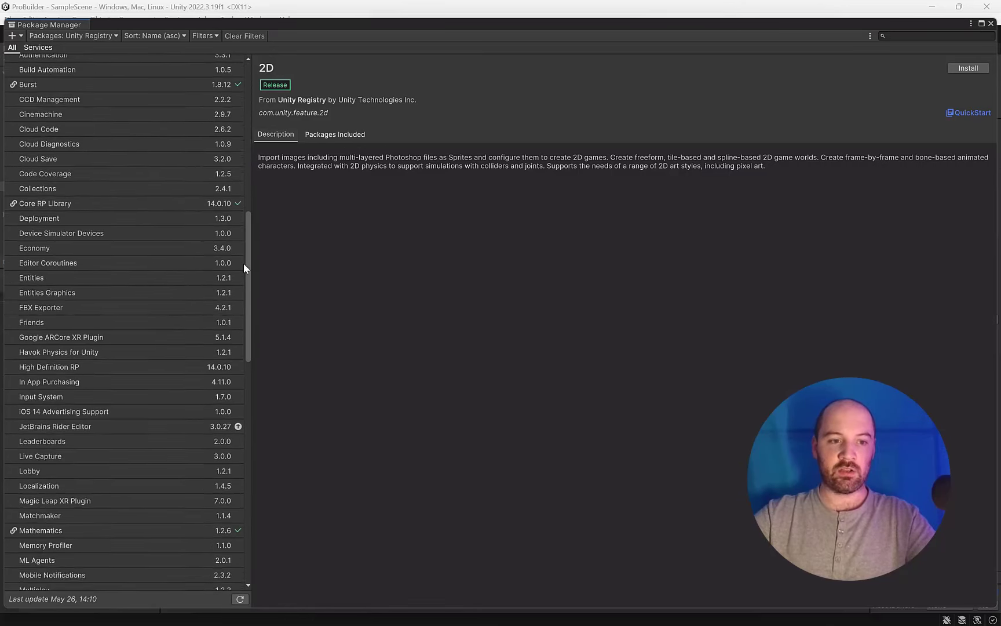
{"action": "left_click", "coordinate": [49, 367]}
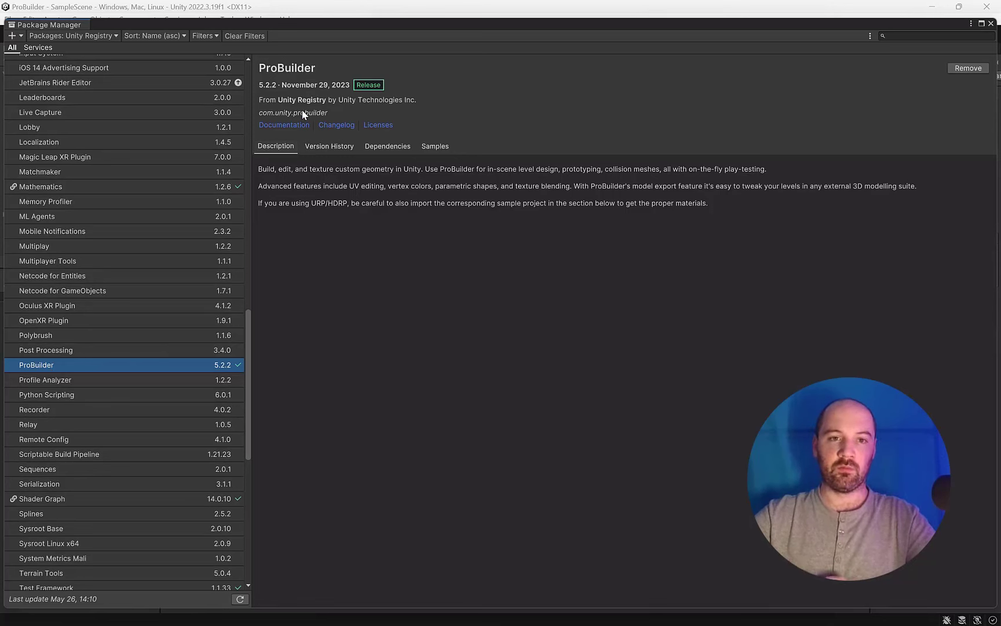
{"action": "left_click", "coordinate": [991, 24]}
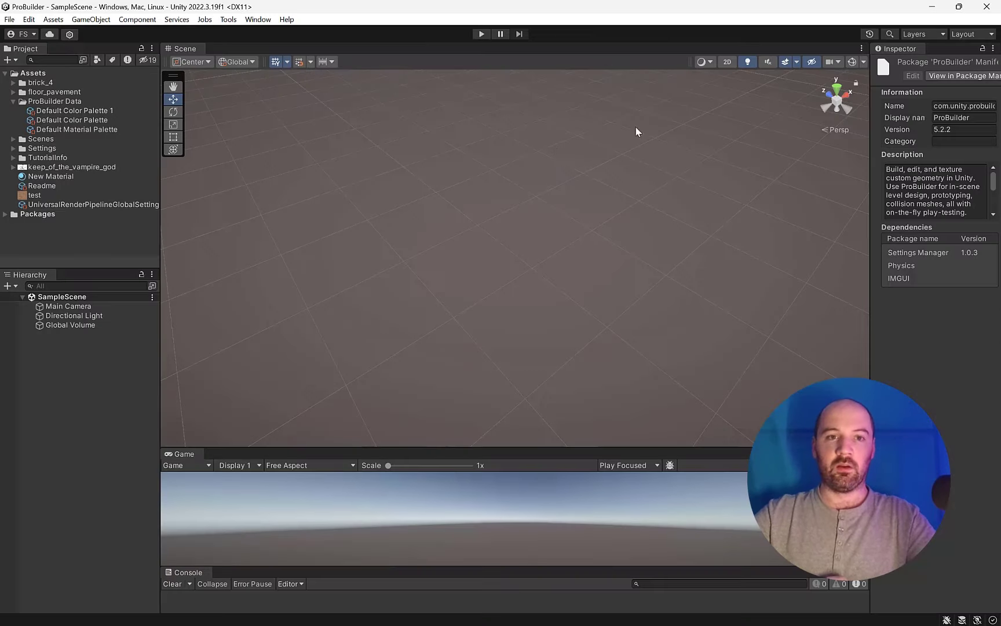
Open the ProBuilder window from Tools > ProBuilder.
{"action": "left_click", "coordinate": [229, 22]}
{"action": "mouse_move", "coordinate": [242, 35]}
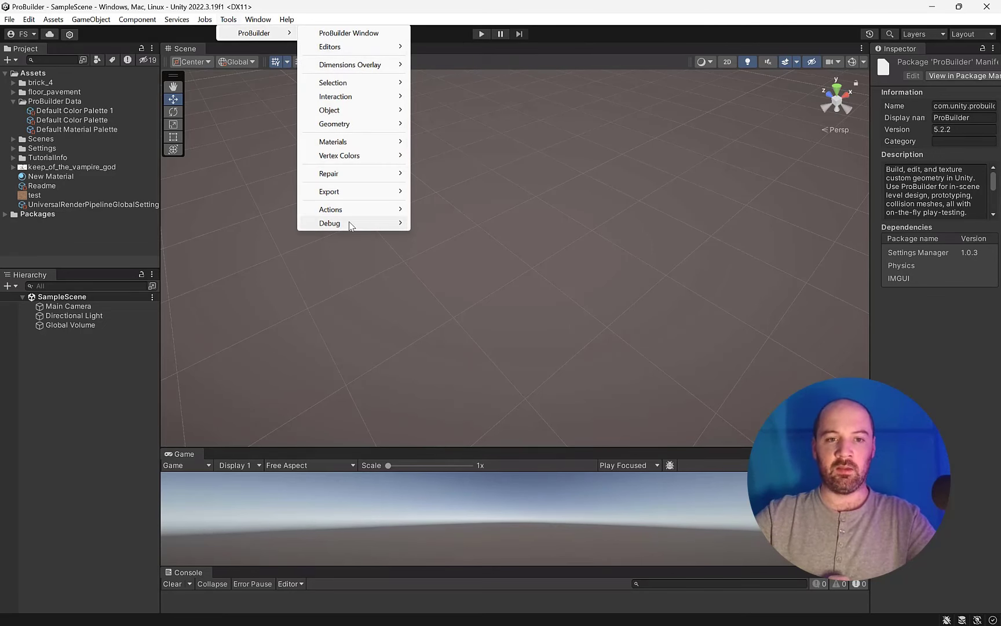
{"action": "mouse_move", "coordinate": [358, 109]}
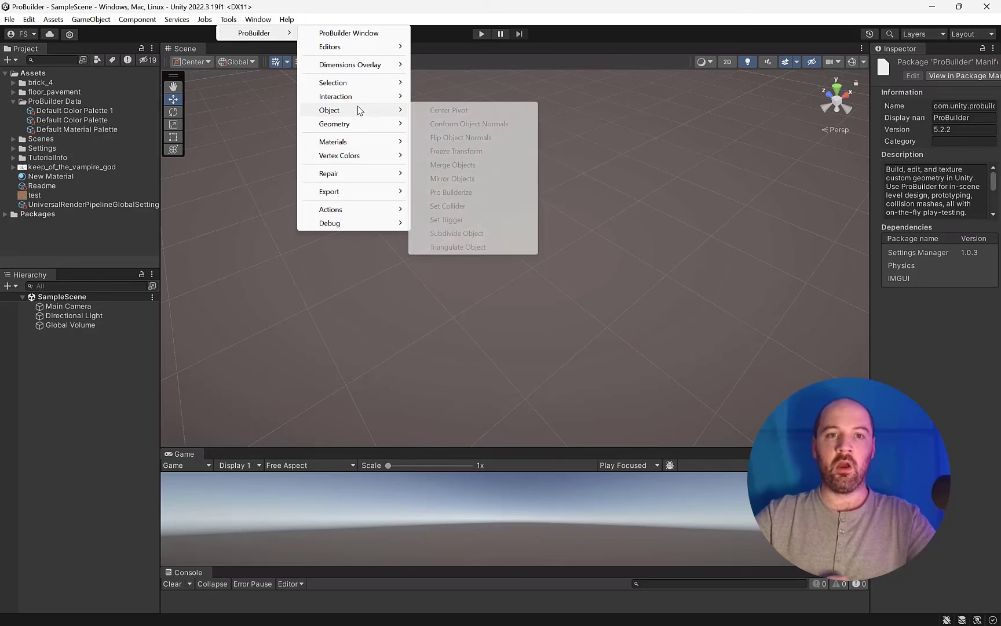
{"action": "left_click", "coordinate": [343, 33]}
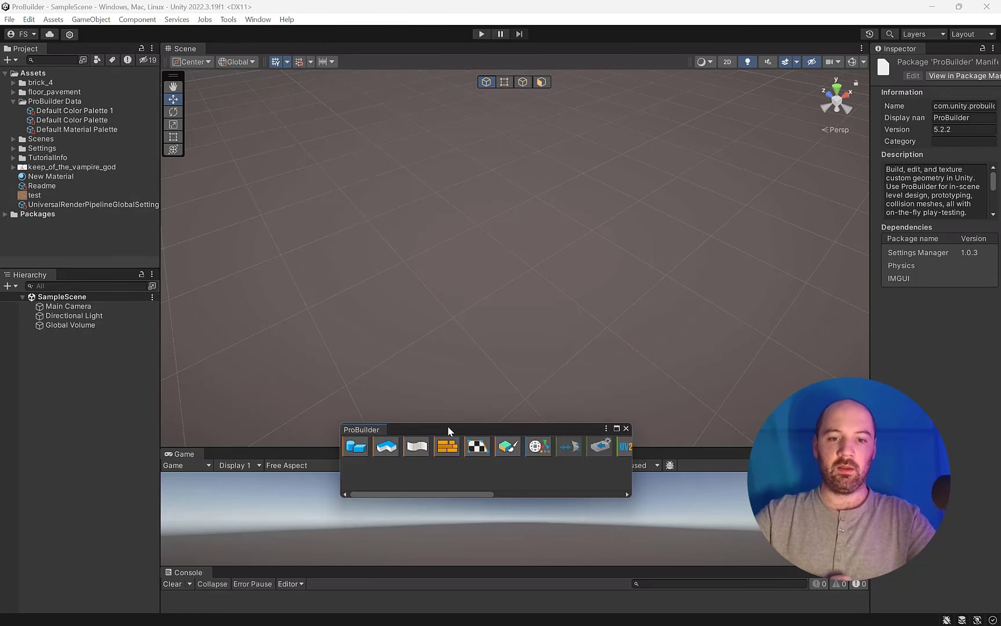
Dock the ProBuilder panel above the Scene view and shrink it to a thin toolbar strip.
{"action": "left_click_drag", "start_coordinate": [447, 425], "coordinate": [426, 297]}
{"action": "left_click_drag", "start_coordinate": [360, 303], "coordinate": [314, 102]}
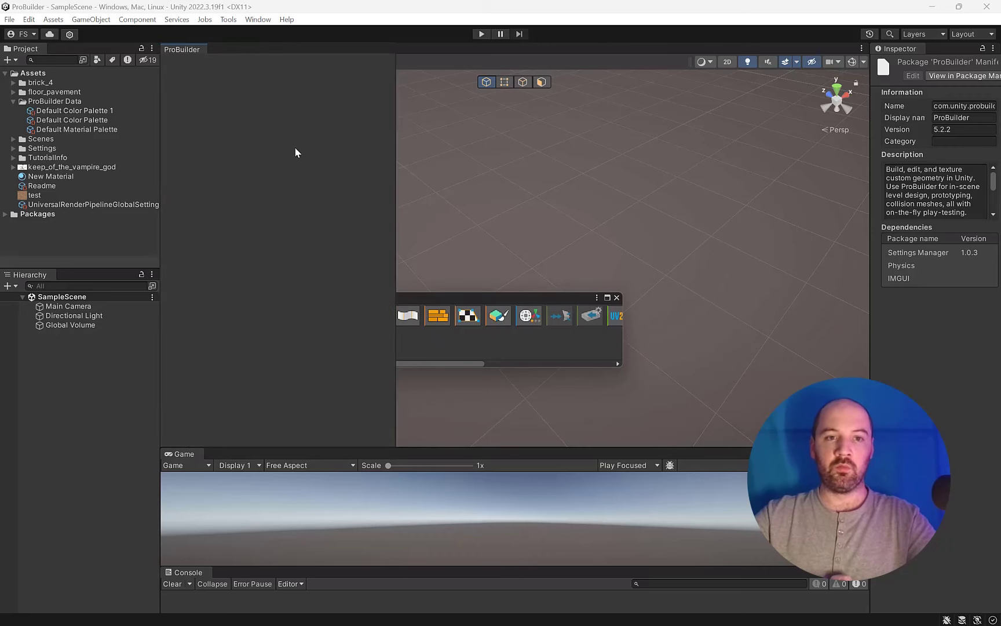
{"action": "left_click_drag", "start_coordinate": [390, 178], "coordinate": [423, 97]}
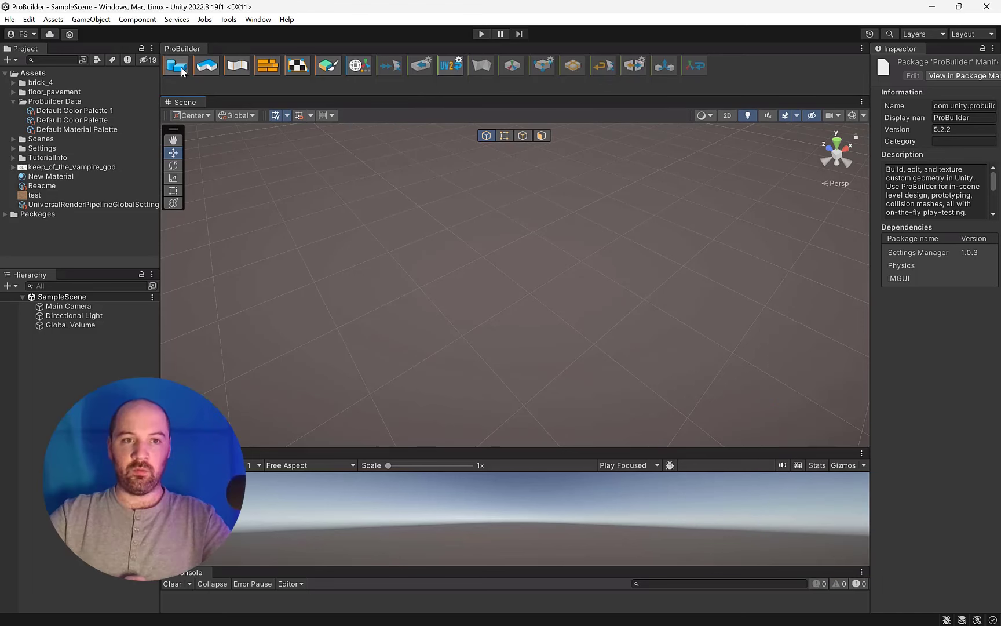
Draw a large flat ProBuilder cube slab, roughly 408 × 45 × 644, and orbit to view it.
{"action": "left_click", "coordinate": [175, 67]}
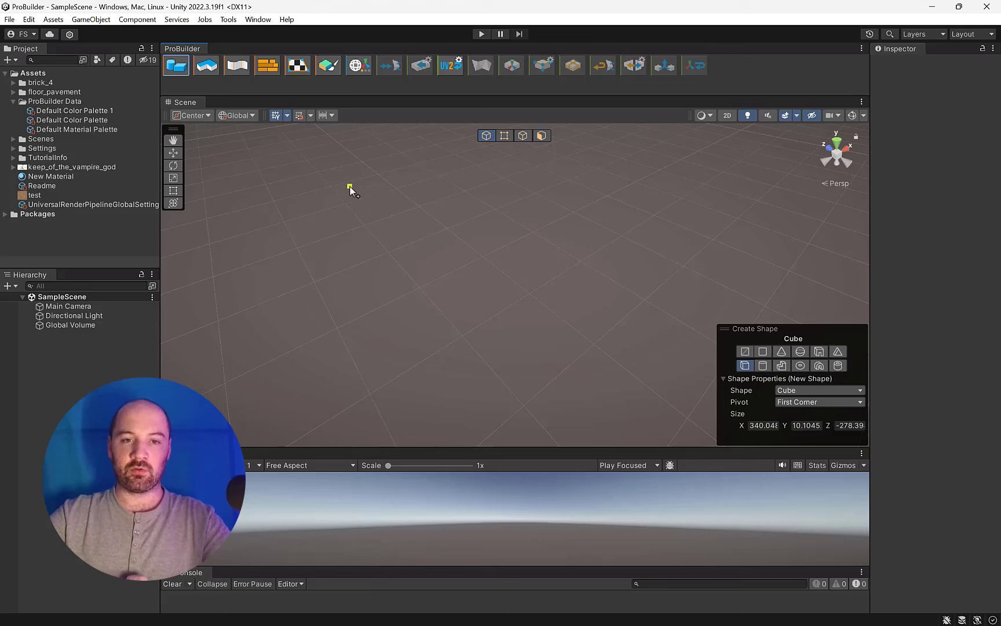
{"action": "left_click_drag", "start_coordinate": [348, 187], "coordinate": [775, 251]}
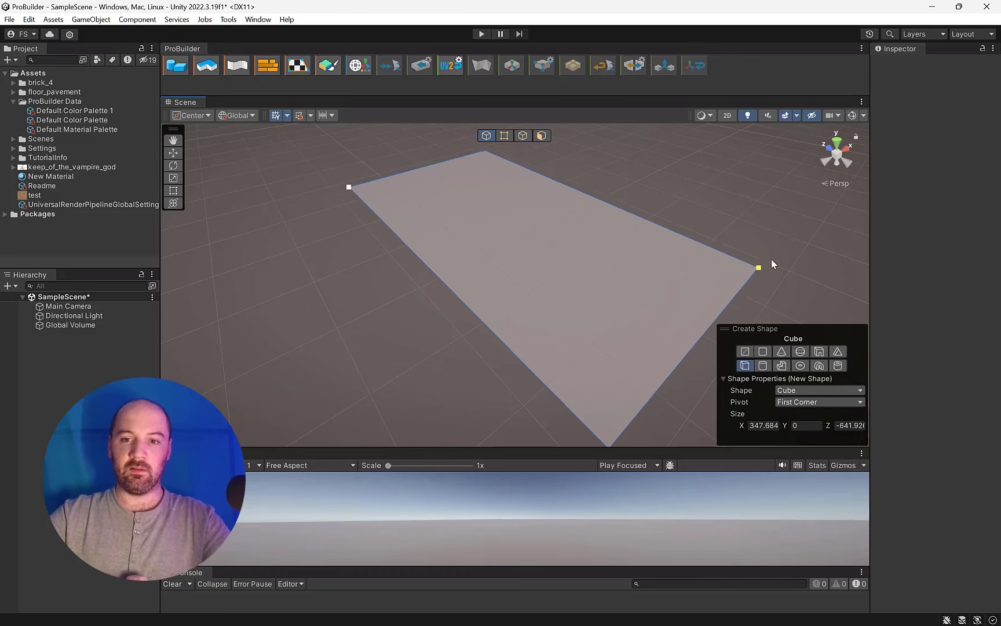
{"action": "left_click", "coordinate": [803, 231]}
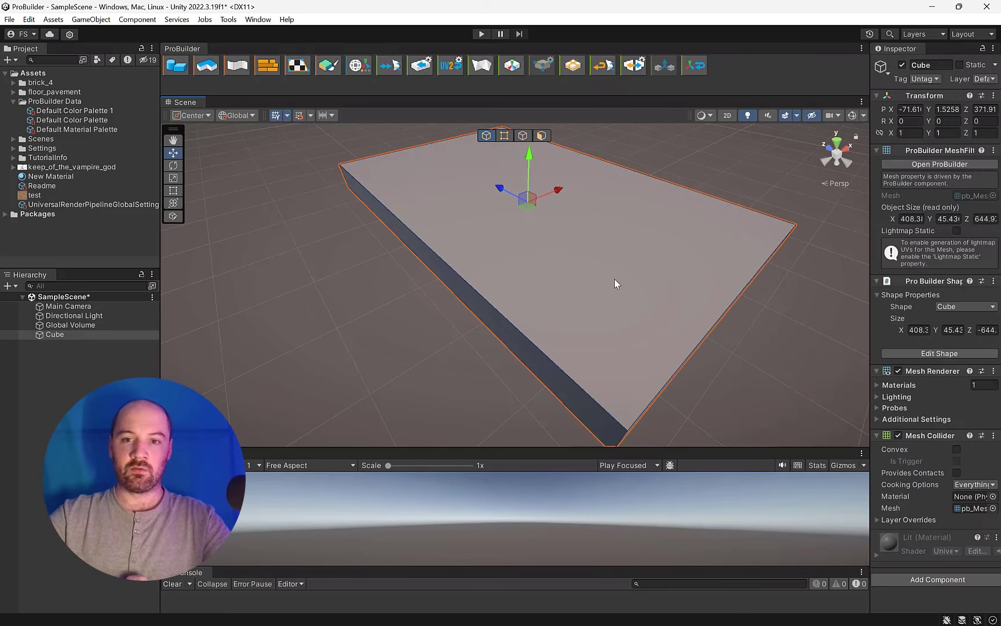
{"action": "scroll", "coordinate": [616, 246], "scroll_direction": "down", "scroll_amount": 3}
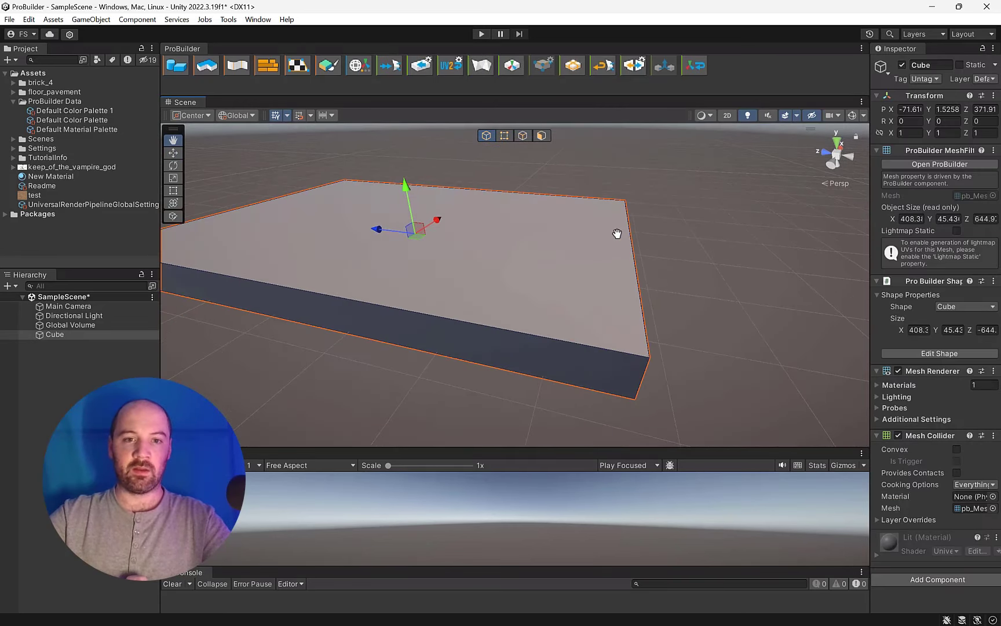
{"action": "mouse_move", "coordinate": [617, 245]}
{"action": "middle_mouse_down"}
{"action": "mouse_move", "coordinate": [566, 230]}
{"action": "mouse_move", "coordinate": [548, 206]}
{"action": "mouse_move", "coordinate": [574, 214]}
{"action": "middle_mouse_up"}
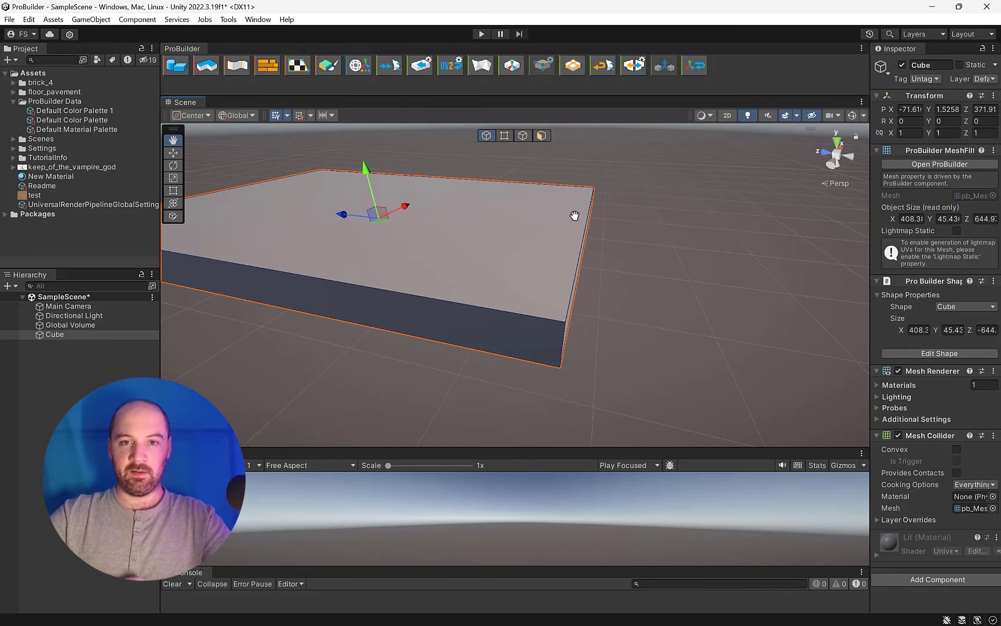
{"action": "left_click_drag", "start_coordinate": [577, 217], "coordinate": [465, 219], "text": "alt"}
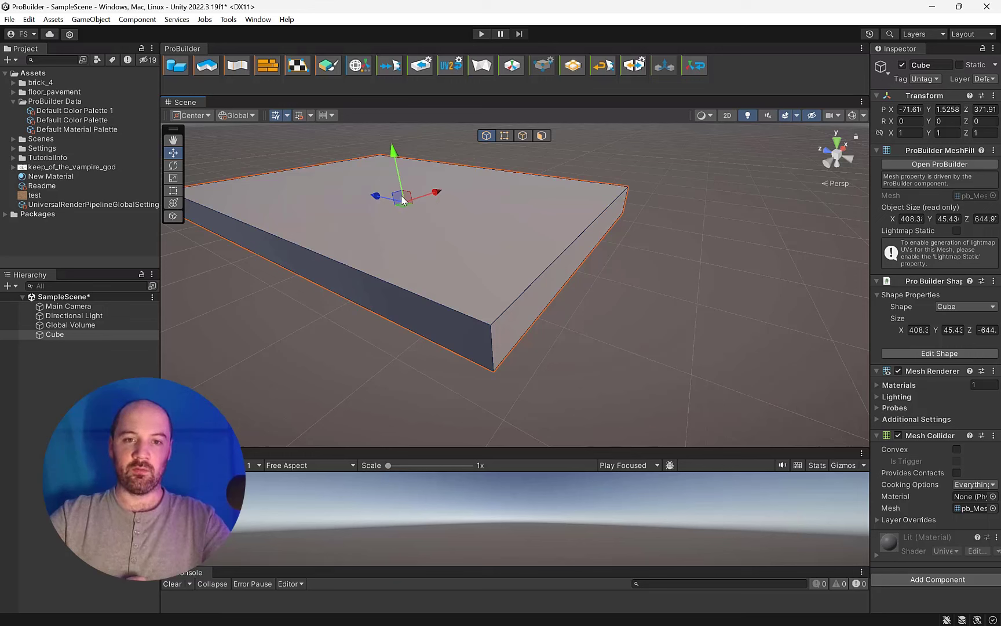
In vertex mode, pull a front corner vertex of the slab up to reshape it.
{"action": "key", "text": "2"}
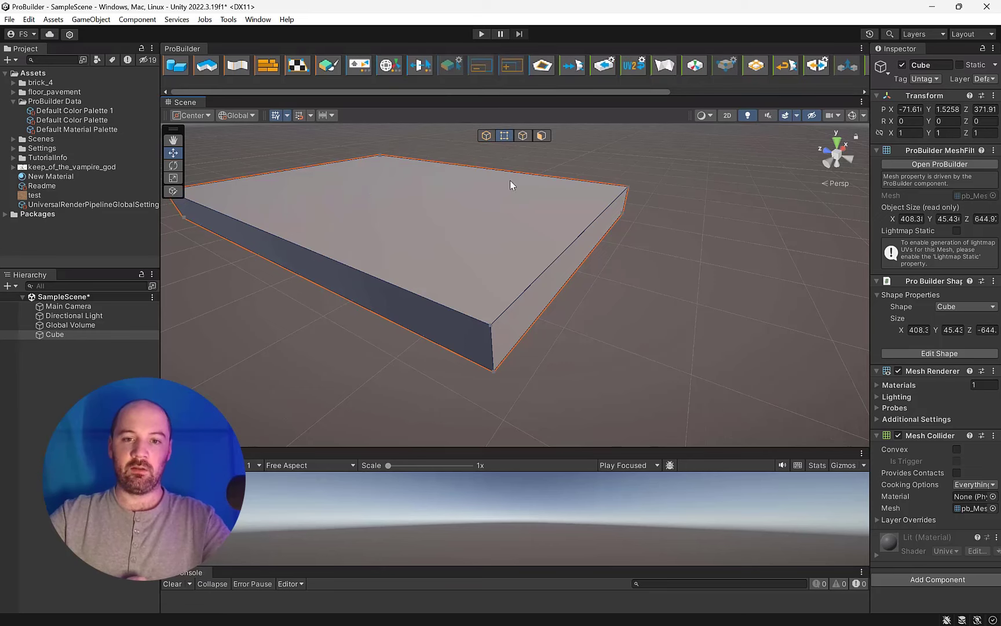
{"action": "left_click", "coordinate": [496, 325]}
{"action": "left_click_drag", "start_coordinate": [490, 334], "coordinate": [476, 264]}
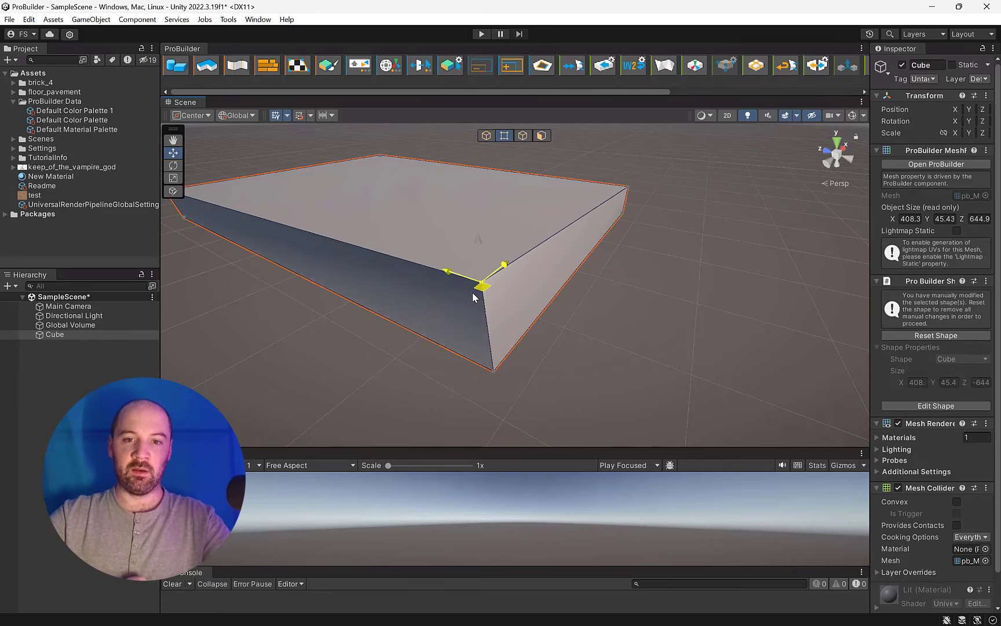
{"action": "left_click_drag", "start_coordinate": [477, 264], "coordinate": [476, 266]}
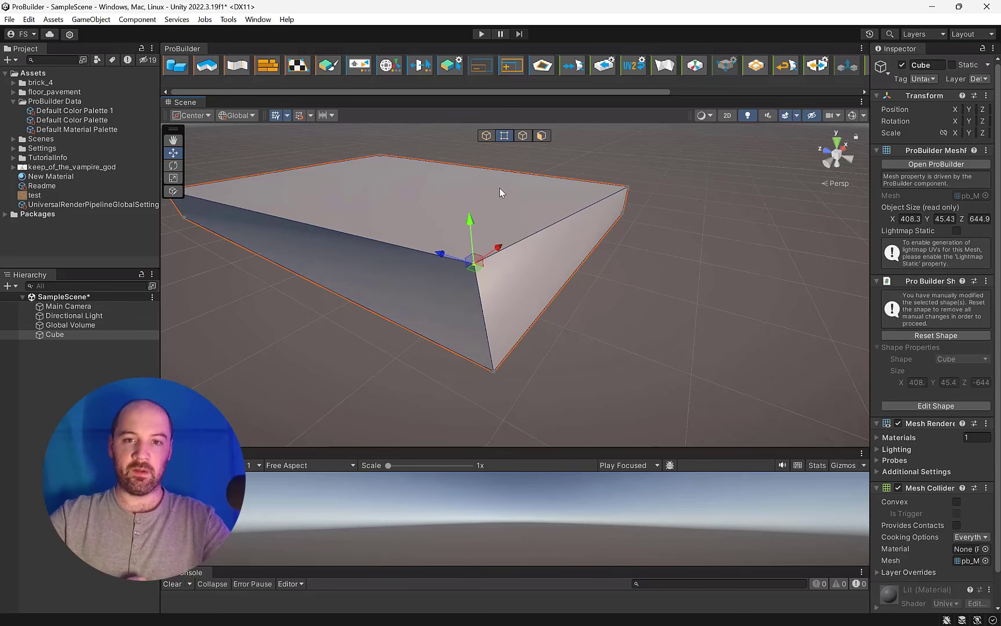
In edge mode, move the slab's front top edge up and back.
{"action": "left_click", "coordinate": [521, 137]}
{"action": "left_click", "coordinate": [544, 232]}
{"action": "left_click_drag", "start_coordinate": [546, 208], "coordinate": [504, 215]}
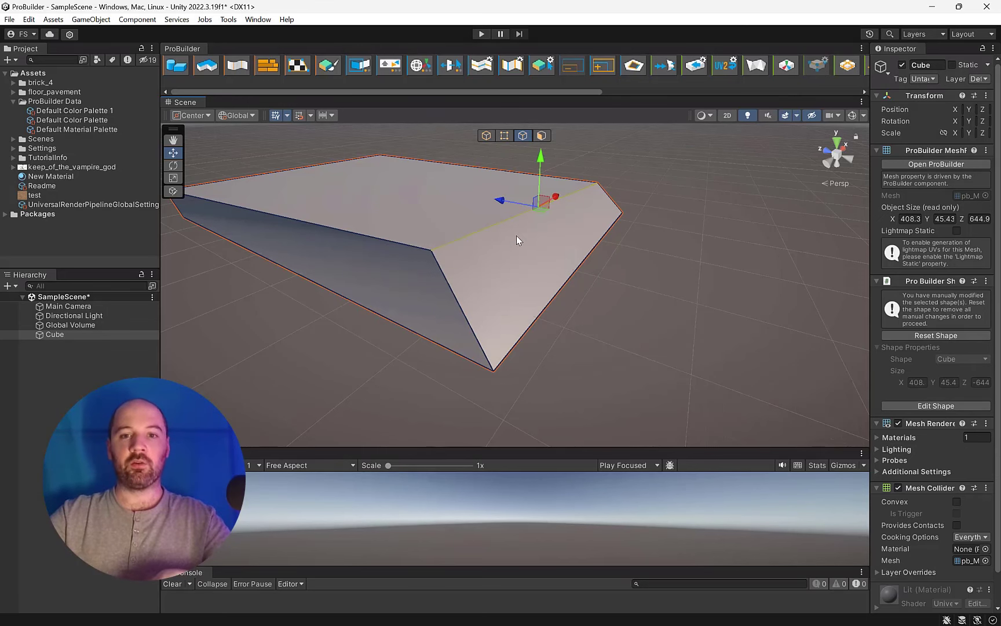
{"action": "left_click", "coordinate": [510, 217]}
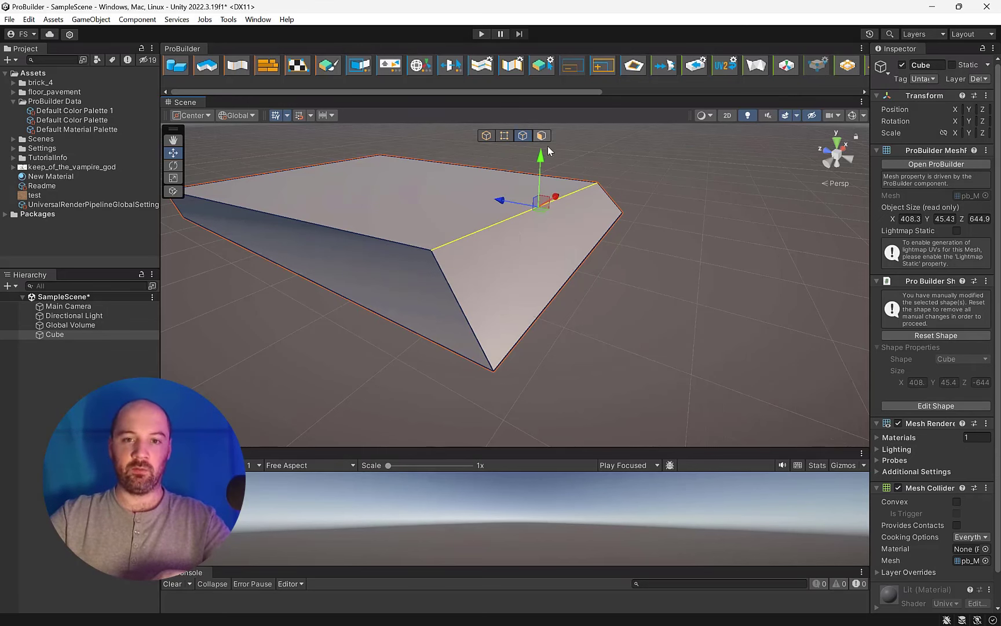
Insert two edge loops on the slab, one across it and one around its sides.
{"action": "scroll", "coordinate": [237, 70], "scroll_direction": "right", "scroll_amount": 3}
{"action": "scroll", "coordinate": [237, 70], "scroll_direction": "right", "scroll_amount": 3}
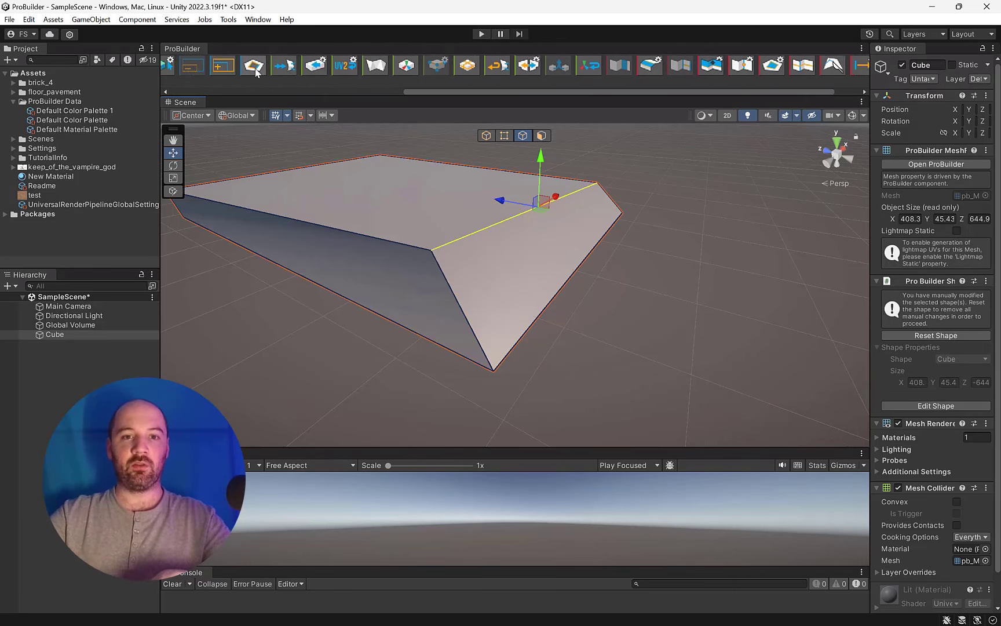
{"action": "scroll", "coordinate": [262, 70], "scroll_direction": "right", "scroll_amount": 3}
{"action": "scroll", "coordinate": [262, 70], "scroll_direction": "right", "scroll_amount": 4}
{"action": "scroll", "coordinate": [262, 70], "scroll_direction": "right", "scroll_amount": 3}
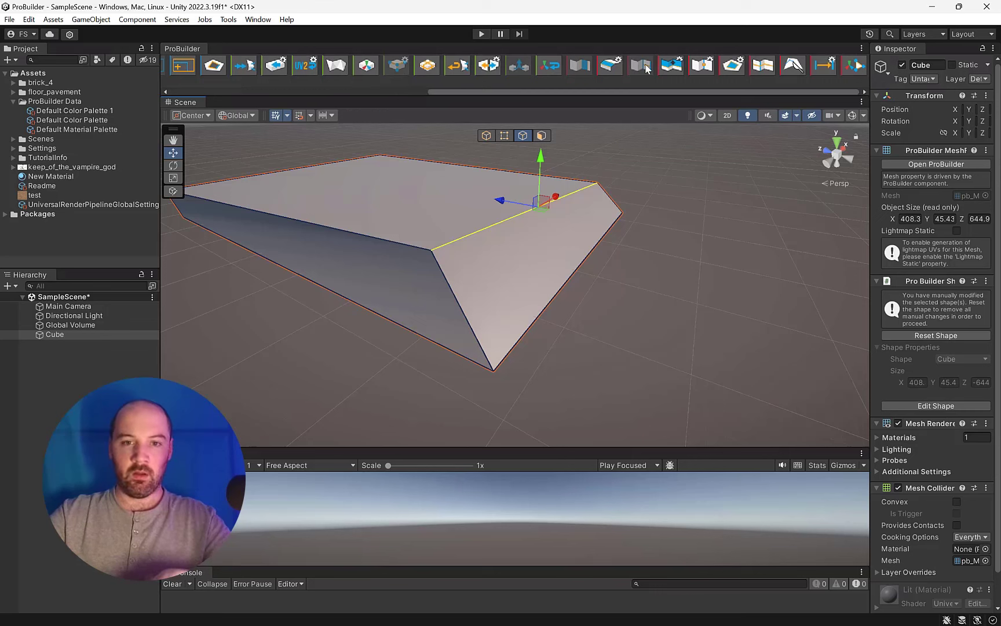
{"action": "left_click", "coordinate": [754, 71]}
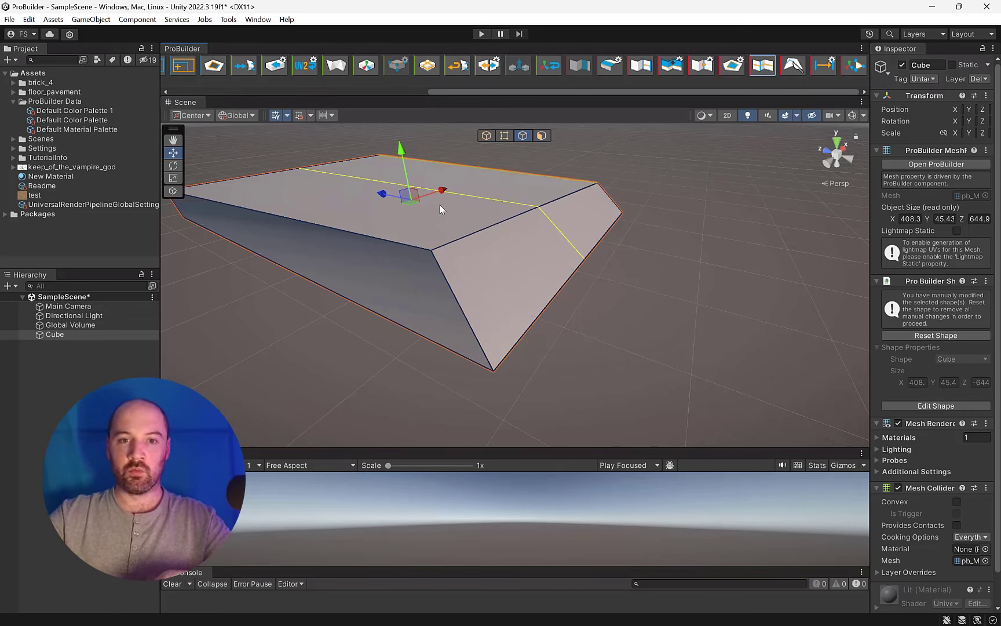
{"action": "left_click", "coordinate": [771, 71]}
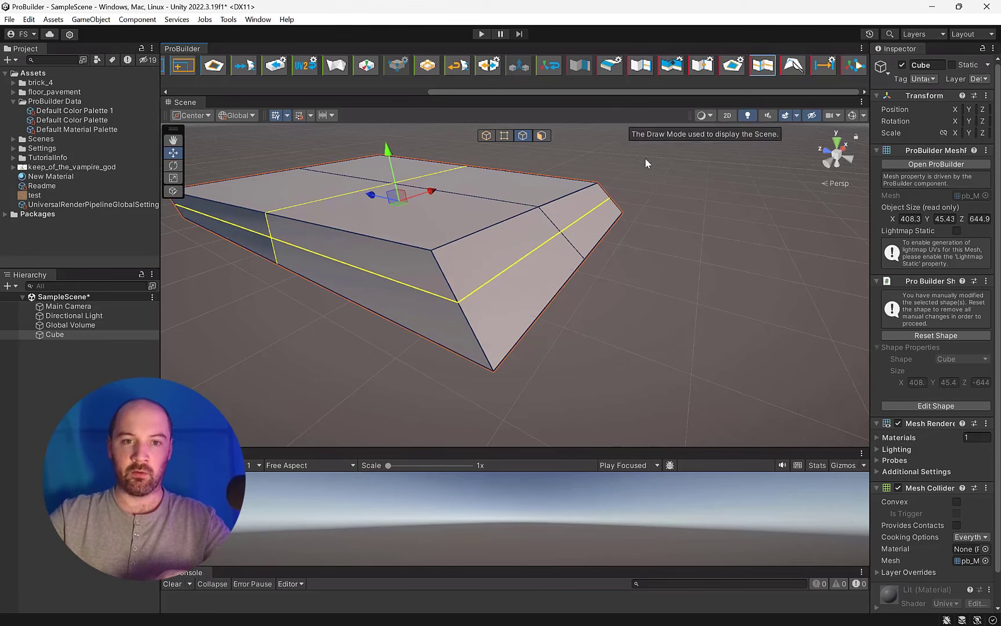
{"action": "scroll", "coordinate": [631, 237], "scroll_direction": "up", "scroll_amount": 2}
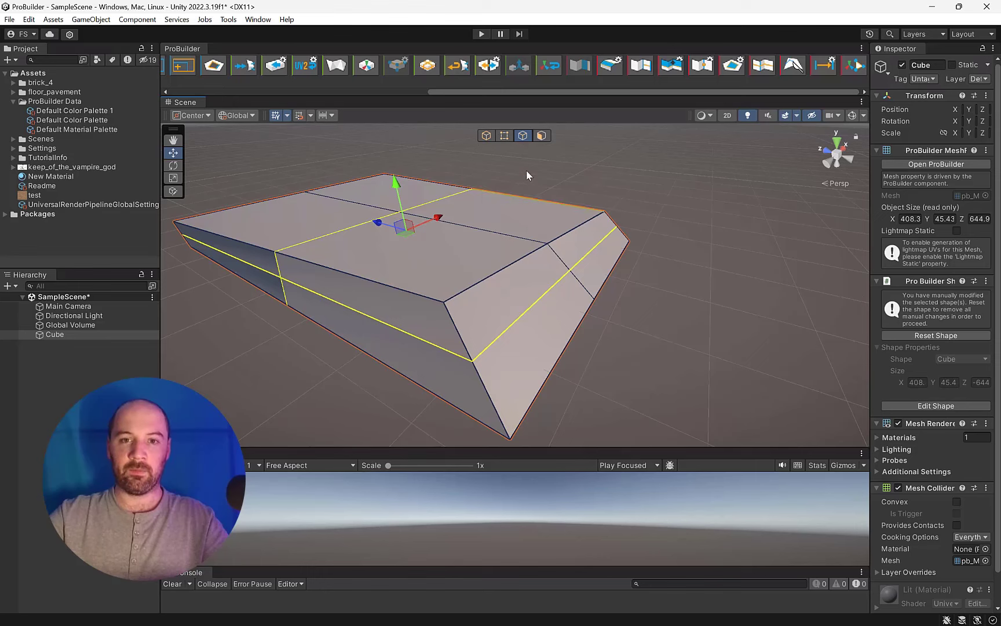
{"action": "left_click", "coordinate": [545, 137]}
Extrude the narrow end faces outward to lengthen the slab.
{"action": "left_click", "coordinate": [514, 284]}
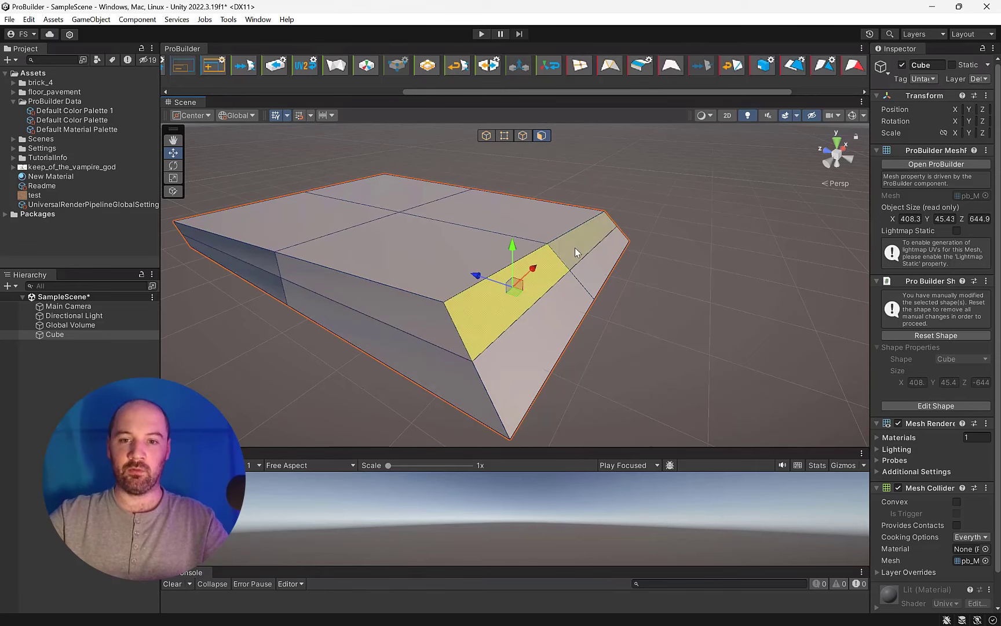
{"action": "left_click", "coordinate": [590, 277]}
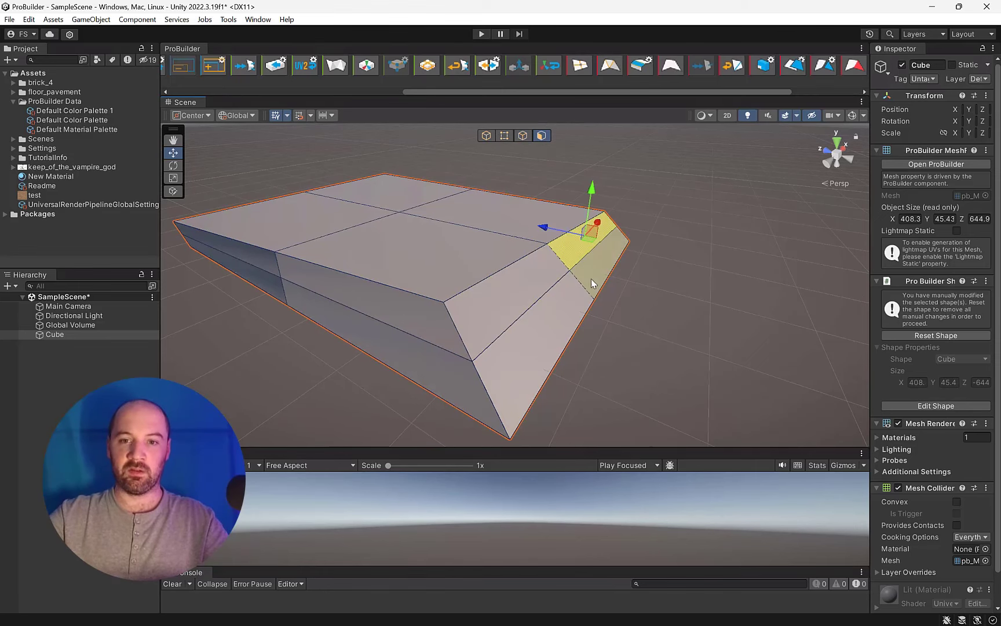
{"action": "left_click", "coordinate": [565, 315], "text": "shift"}
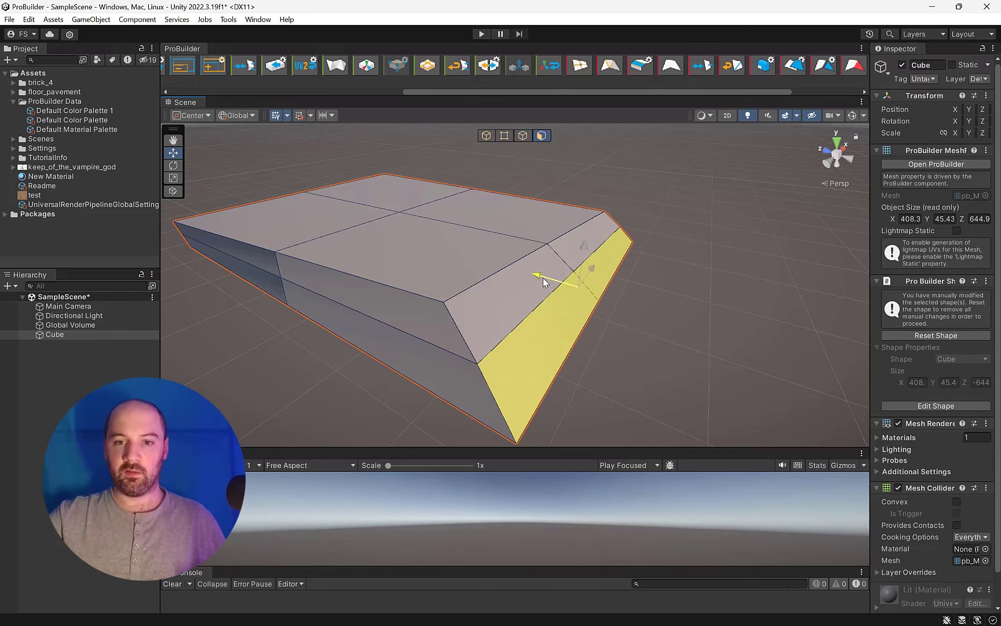
{"action": "left_click_drag", "start_coordinate": [541, 278], "coordinate": [627, 318]}
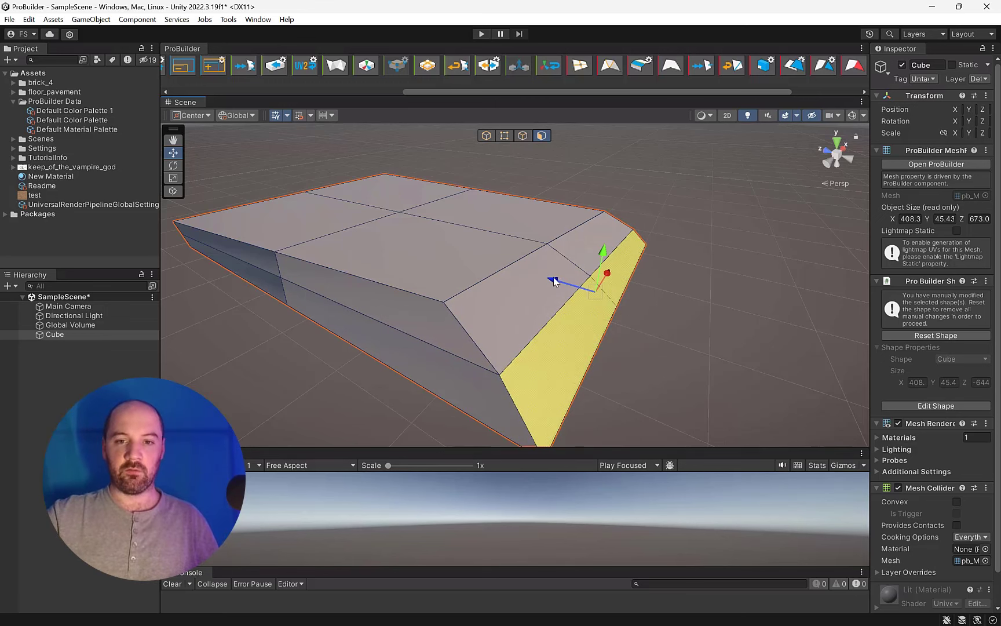
{"action": "mouse_move", "coordinate": [555, 282]}
{"action": "left_mouse_down", "text": "shift"}
{"action": "mouse_move", "coordinate": [631, 284]}
{"action": "mouse_move", "coordinate": [687, 335]}
{"action": "left_mouse_up", "text": "shift"}
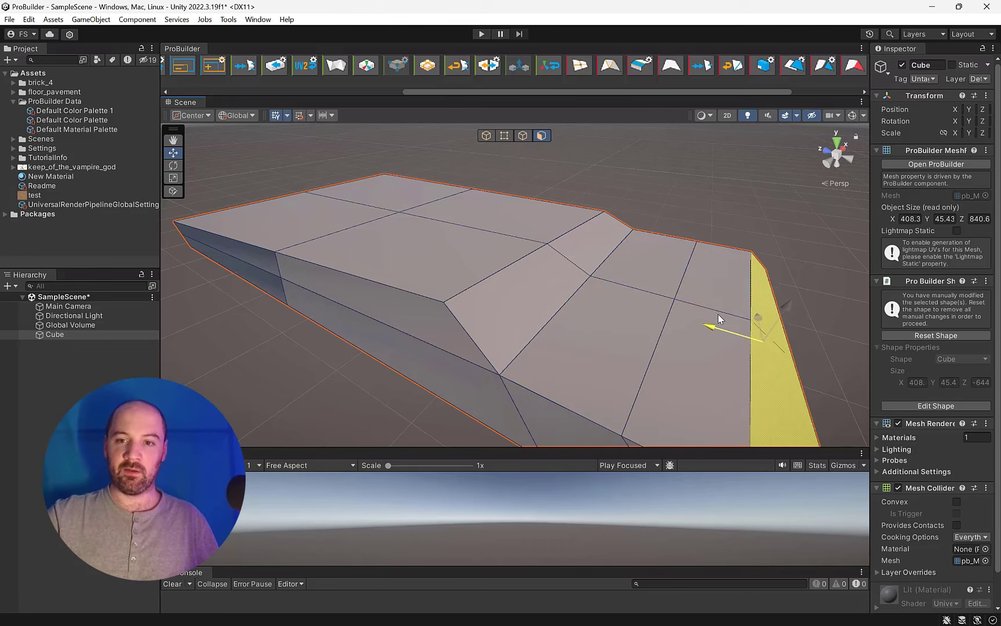
Extrude two top faces upward into a raised block.
{"action": "left_click", "coordinate": [716, 284], "text": "shift"}
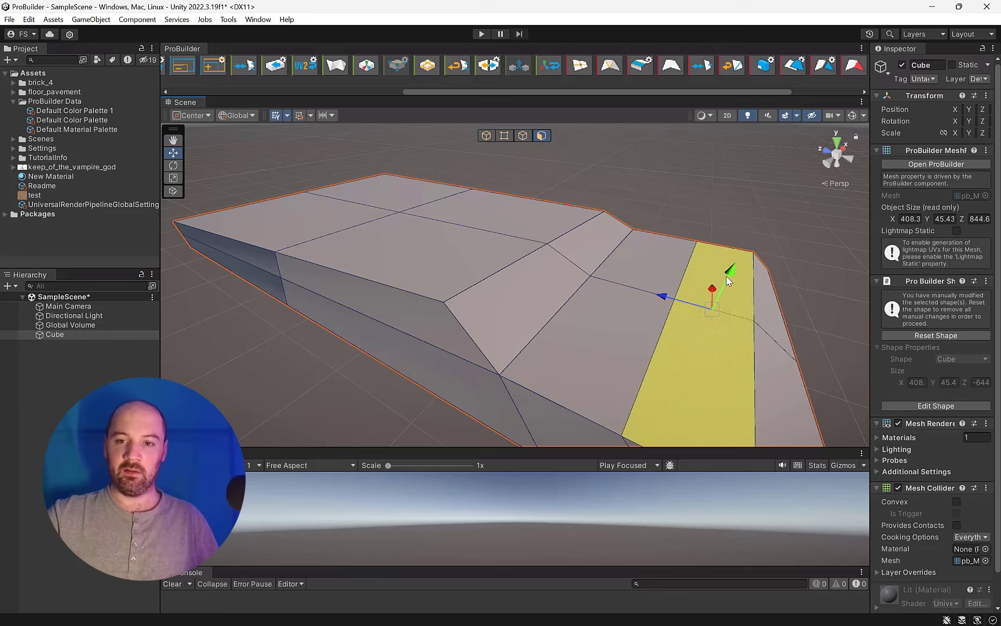
{"action": "left_click_drag", "start_coordinate": [726, 276], "coordinate": [753, 194], "text": "shift"}
{"action": "mouse_move", "coordinate": [689, 249]}
{"action": "left_mouse_down", "text": "alt"}
{"action": "mouse_move", "coordinate": [468, 248]}
{"action": "mouse_move", "coordinate": [342, 328]}
{"action": "left_mouse_up", "text": "alt"}
Extrude the far-corner top face upward into a tall raised block.
{"action": "left_click", "coordinate": [338, 261]}
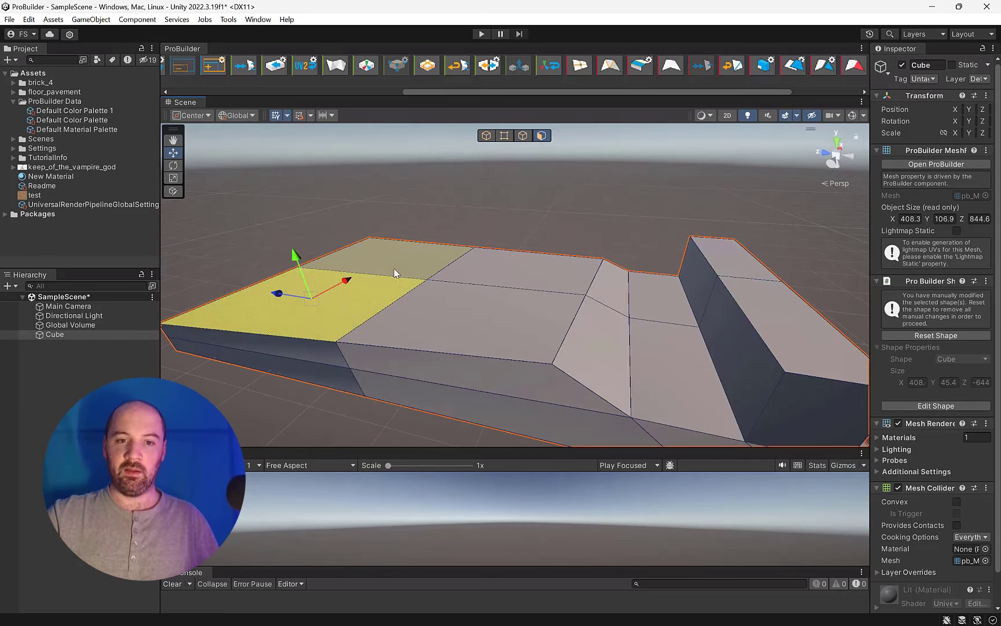
{"action": "left_click_drag", "start_coordinate": [348, 232], "coordinate": [350, 184], "text": "shift"}
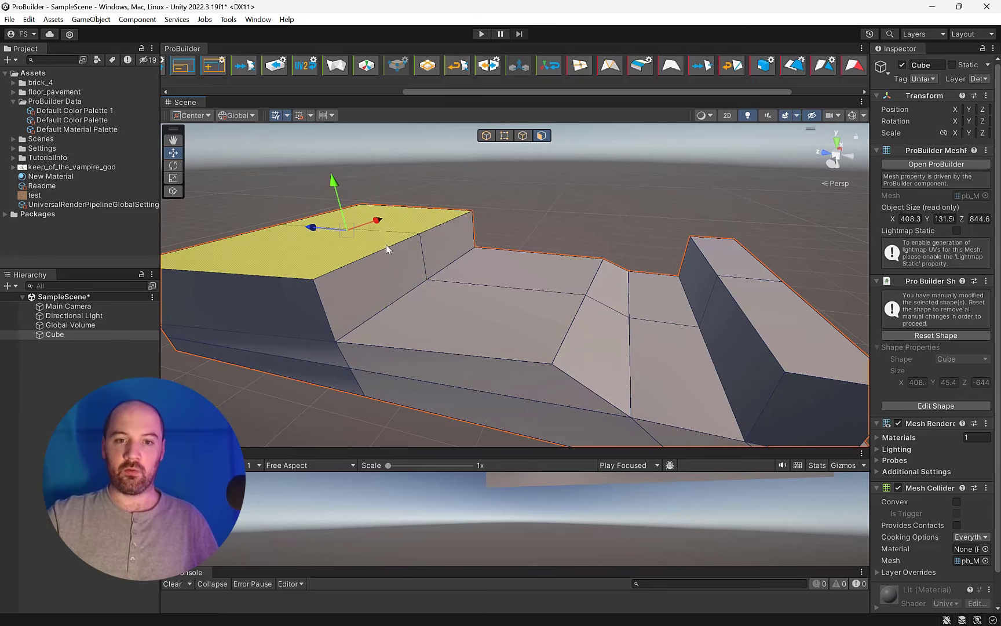
{"action": "mouse_move", "coordinate": [386, 245]}
{"action": "left_mouse_down", "text": "alt"}
{"action": "mouse_move", "coordinate": [496, 259]}
{"action": "mouse_move", "coordinate": [344, 282]}
{"action": "mouse_move", "coordinate": [498, 273]}
{"action": "mouse_move", "coordinate": [535, 290]}
{"action": "mouse_move", "coordinate": [545, 311]}
{"action": "left_mouse_up", "text": "alt"}
{"action": "left_click", "coordinate": [428, 289]}
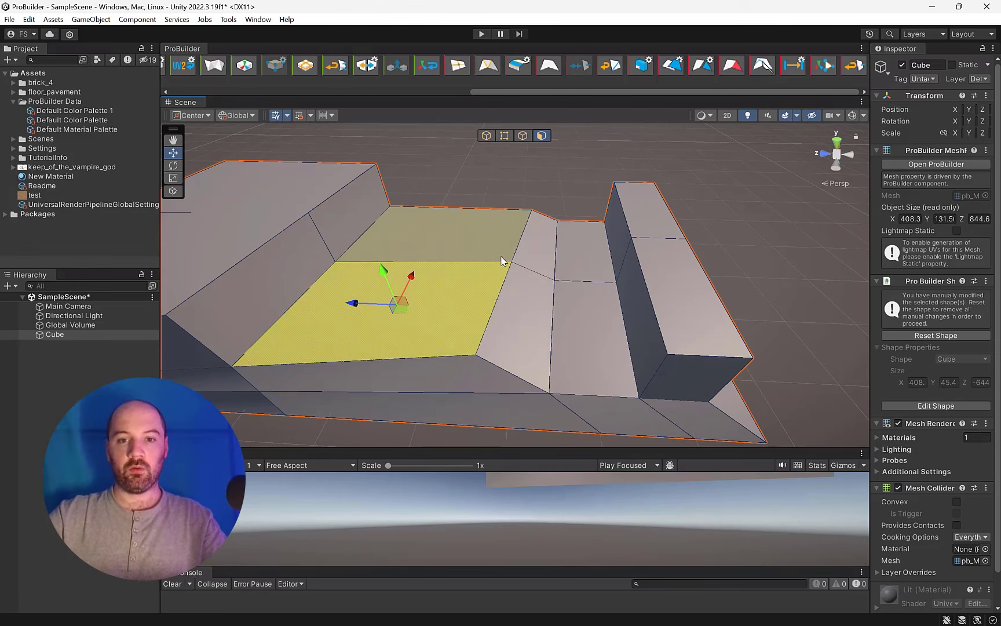
{"action": "scroll", "coordinate": [492, 259], "scroll_direction": "down", "scroll_amount": 3}
{"action": "scroll", "coordinate": [423, 267], "scroll_direction": "down", "scroll_amount": 2}
{"action": "left_click", "coordinate": [326, 248]}
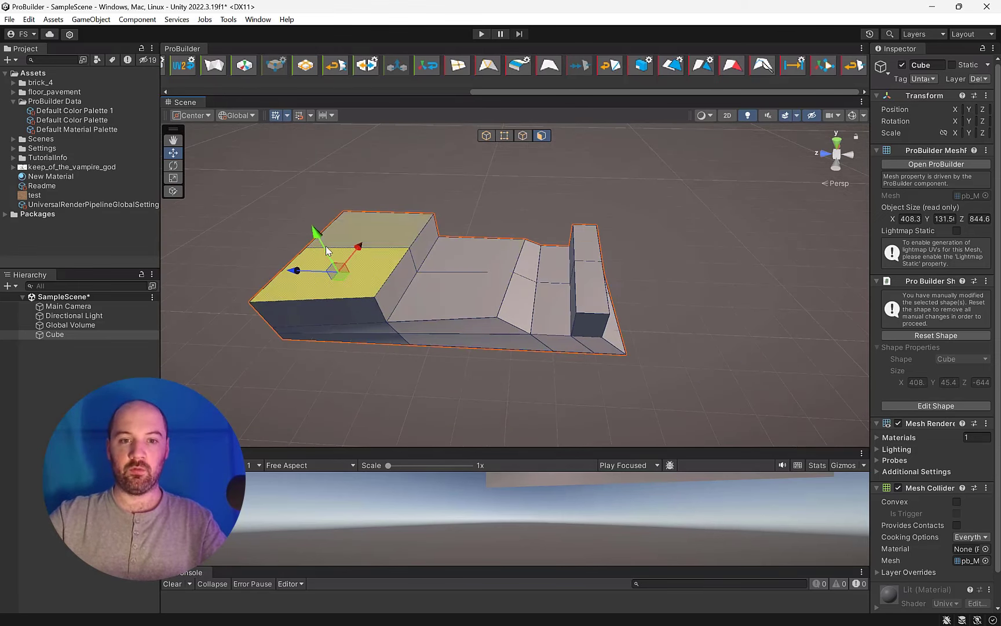
{"action": "left_click_drag", "start_coordinate": [316, 234], "coordinate": [321, 201]}
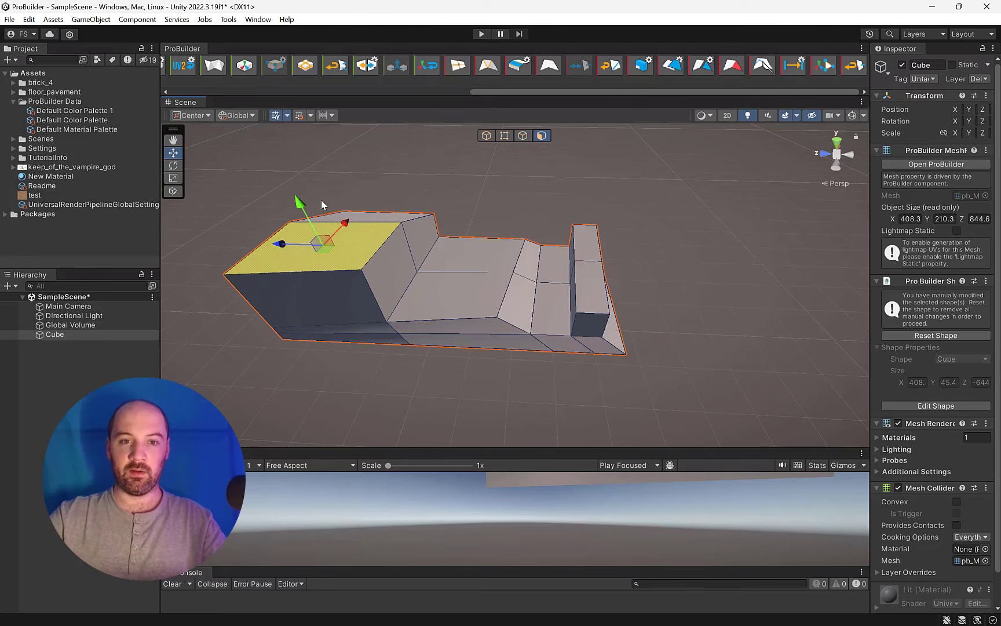
Pull the block's end face further outward and select the inner side wall face.
{"action": "middle_click_drag", "start_coordinate": [439, 245], "coordinate": [614, 230]}
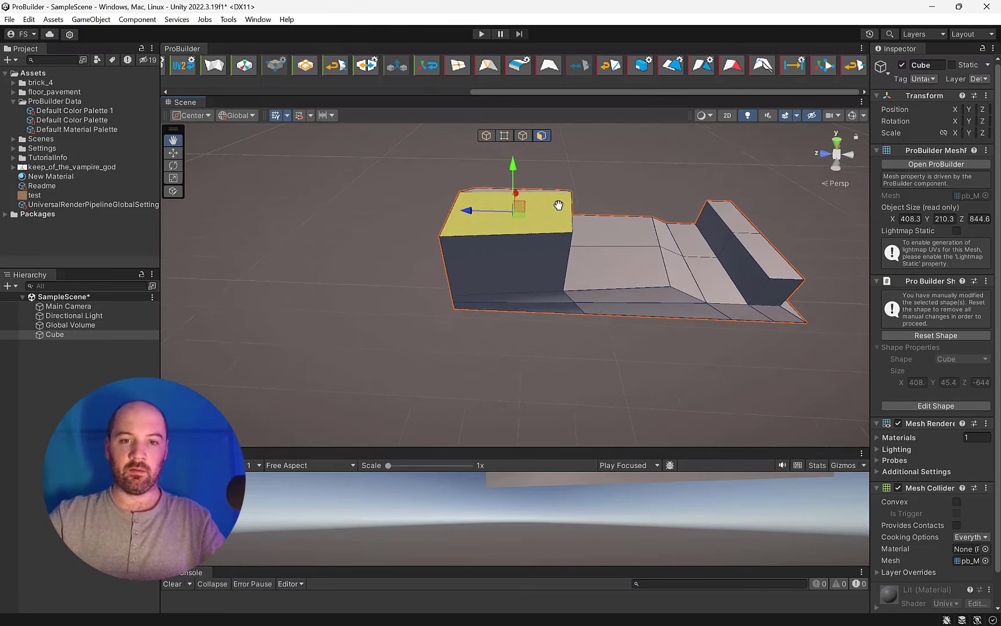
{"action": "left_click", "coordinate": [599, 243]}
{"action": "mouse_move", "coordinate": [579, 234]}
{"action": "left_mouse_down", "text": "shift"}
{"action": "mouse_move", "coordinate": [492, 234]}
{"action": "mouse_move", "coordinate": [506, 155]}
{"action": "left_mouse_up", "text": "shift"}
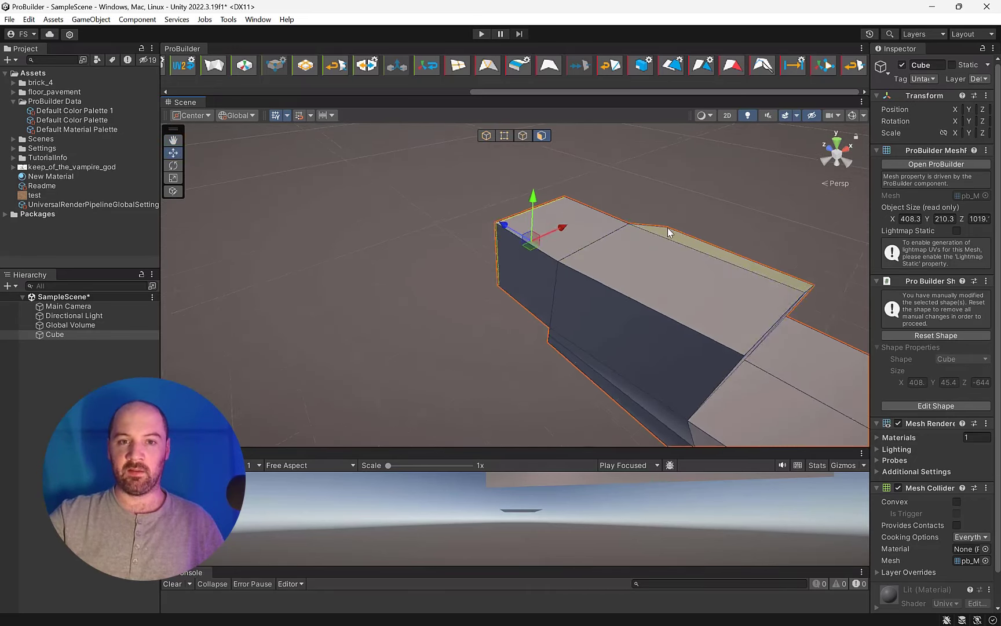
{"action": "scroll", "coordinate": [498, 151], "scroll_direction": "down", "scroll_amount": 5}
{"action": "left_click", "coordinate": [455, 222]}
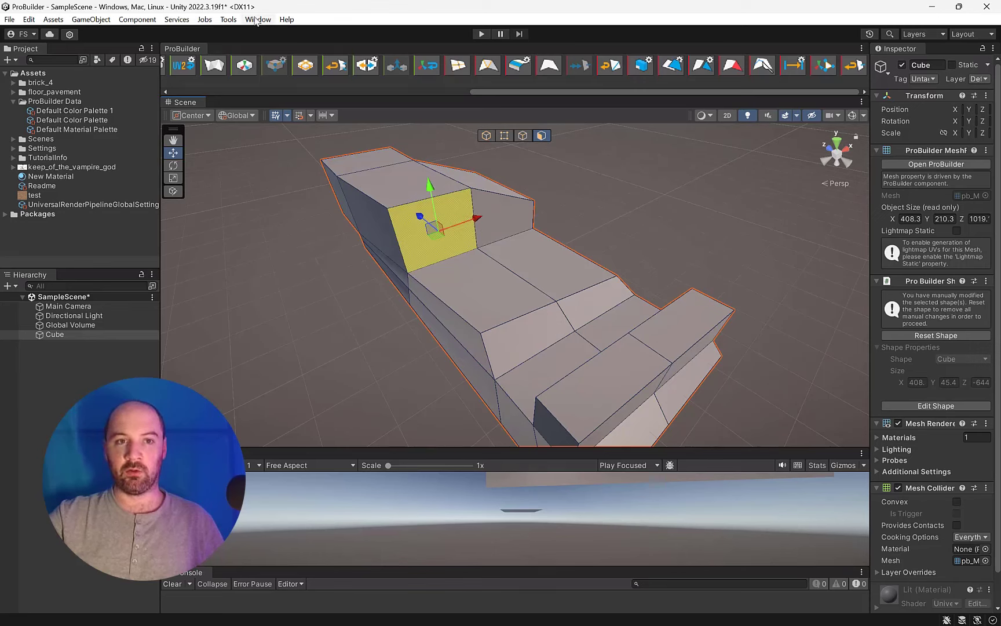
{"action": "left_click", "coordinate": [228, 21]}
Bring up the Tools > ProBuilder > Editors submenu listing the Material Editor.
{"action": "mouse_move", "coordinate": [236, 33]}
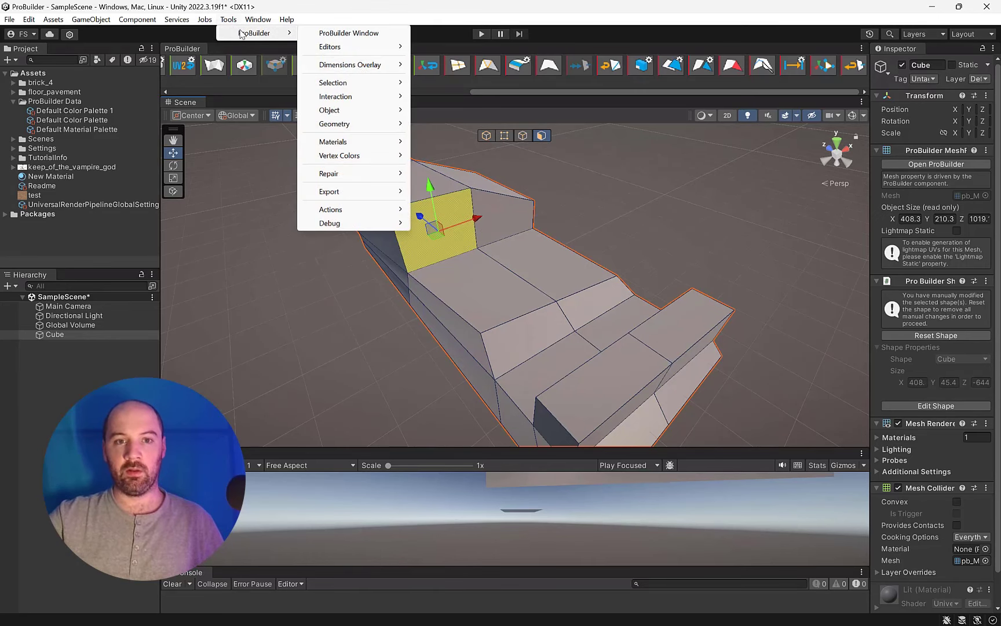
{"action": "mouse_move", "coordinate": [346, 50]}
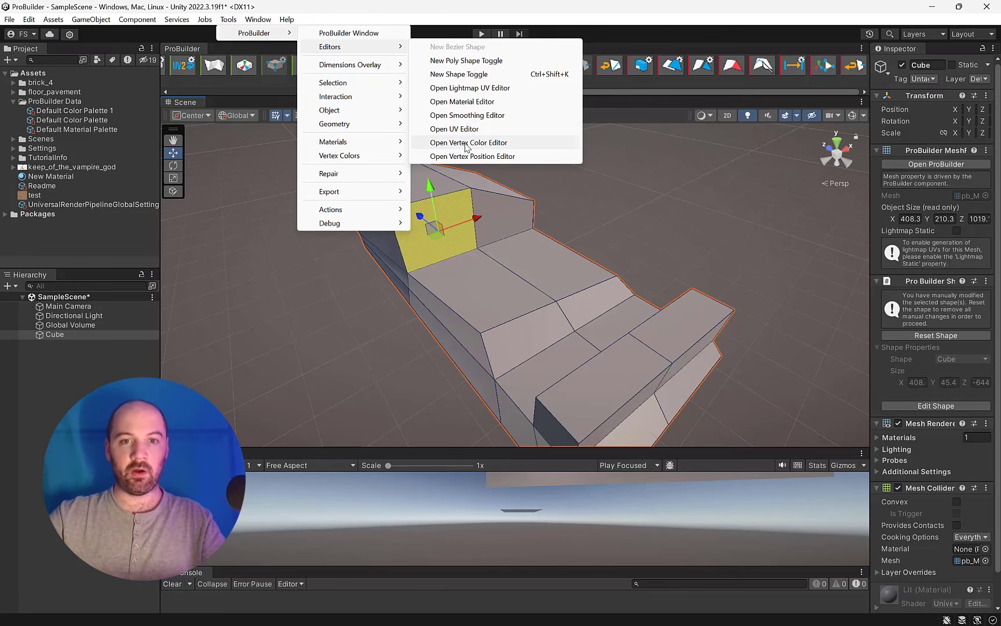
Open the Material Editor and set its fourth palette slot to SpatialMappingWireframe.
{"action": "left_click", "coordinate": [472, 103]}
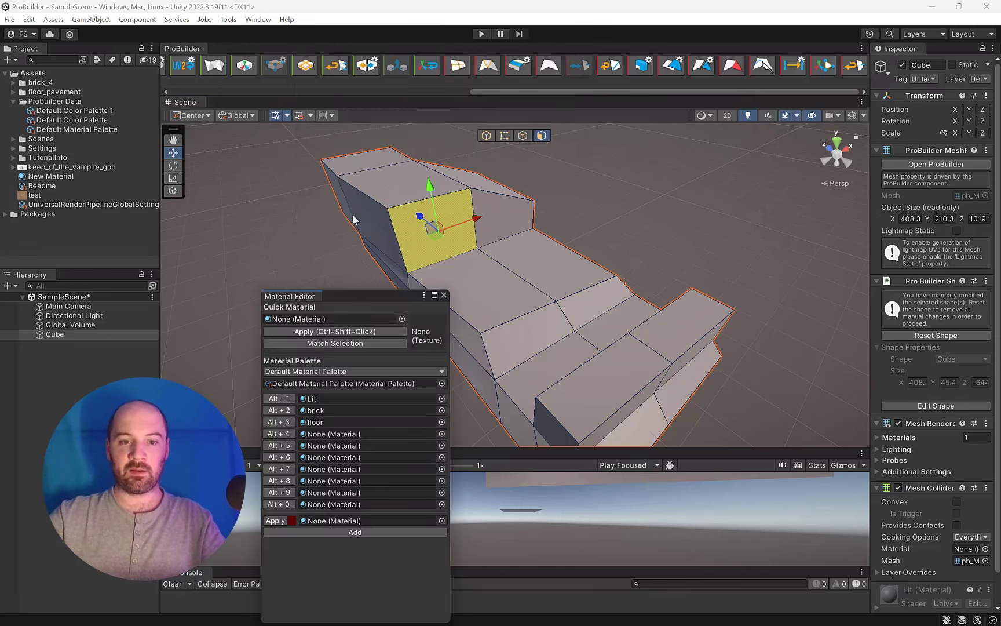
{"action": "left_click_drag", "start_coordinate": [349, 293], "coordinate": [781, 126]}
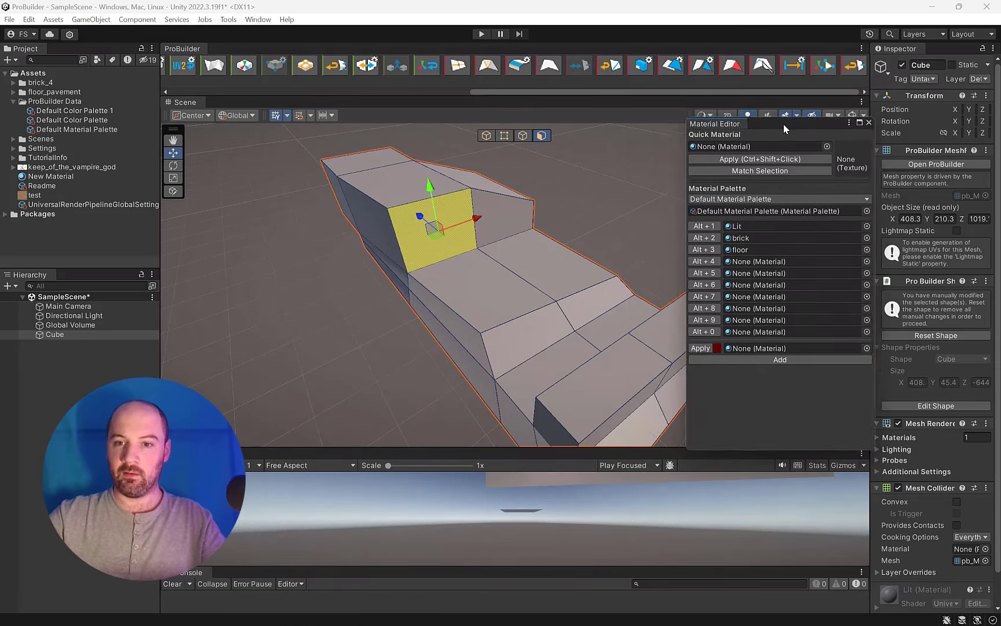
{"action": "left_click", "coordinate": [876, 260]}
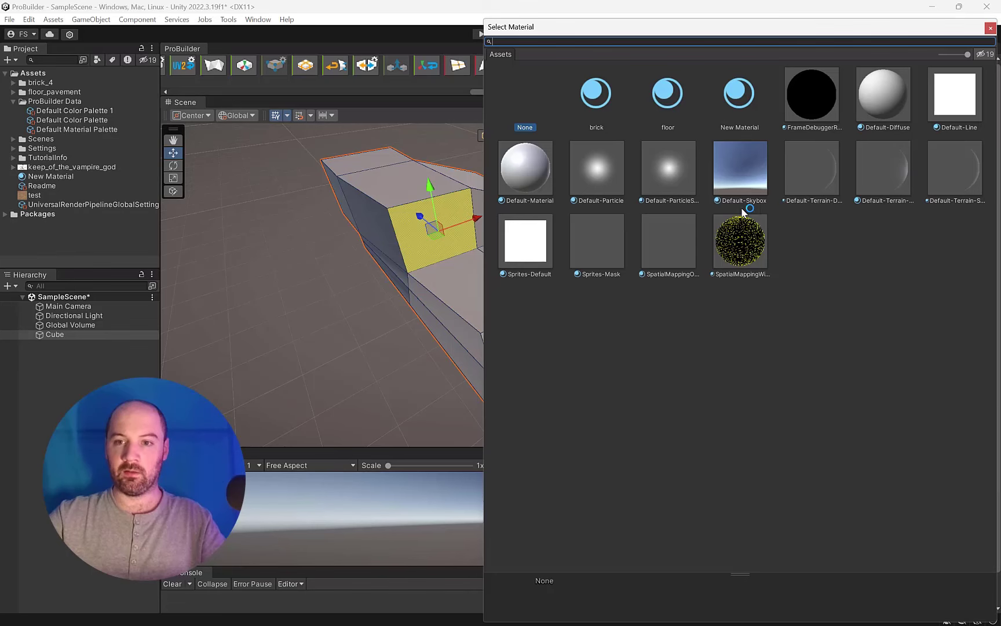
{"action": "left_click", "coordinate": [766, 211]}
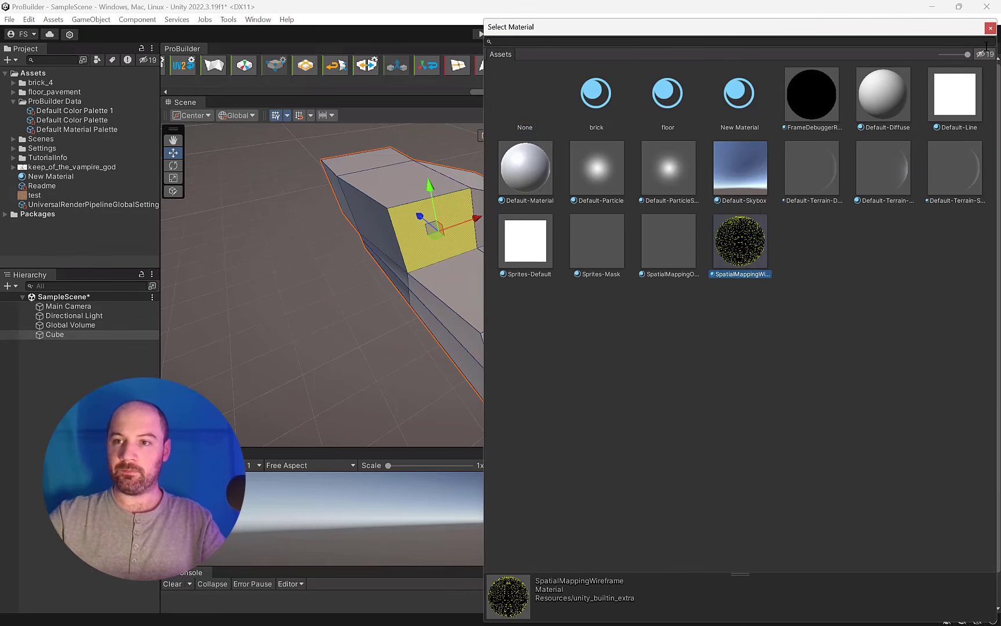
{"action": "left_click", "coordinate": [988, 29]}
Apply the SpatialMappingWireframe material to the inner wall, floor and slope faces.
{"action": "left_click", "coordinate": [714, 261]}
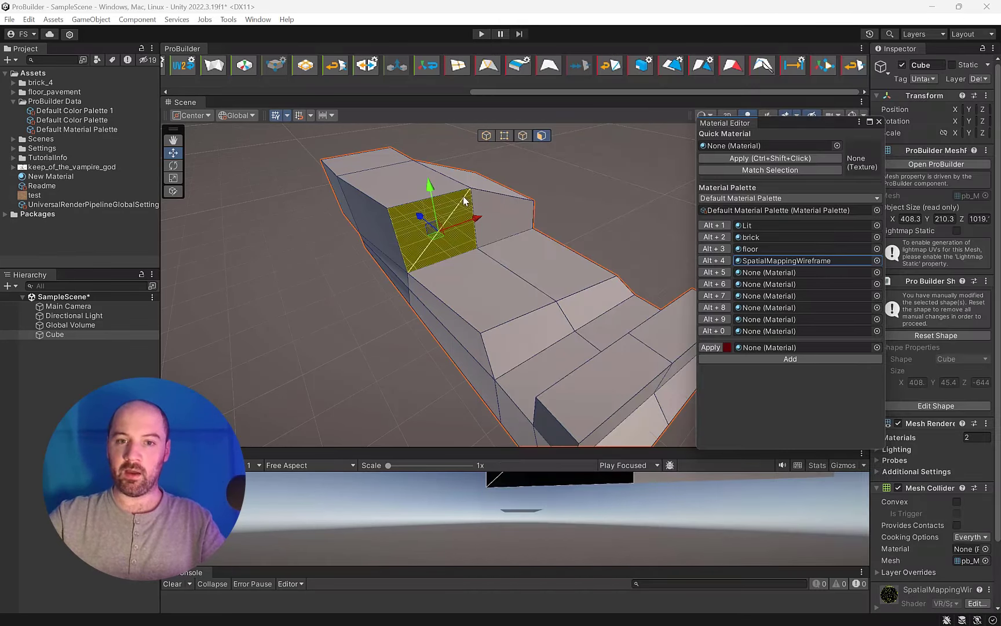
{"action": "scroll", "coordinate": [493, 214], "scroll_direction": "up", "scroll_amount": 5}
{"action": "scroll", "coordinate": [363, 226], "scroll_direction": "down", "scroll_amount": 5}
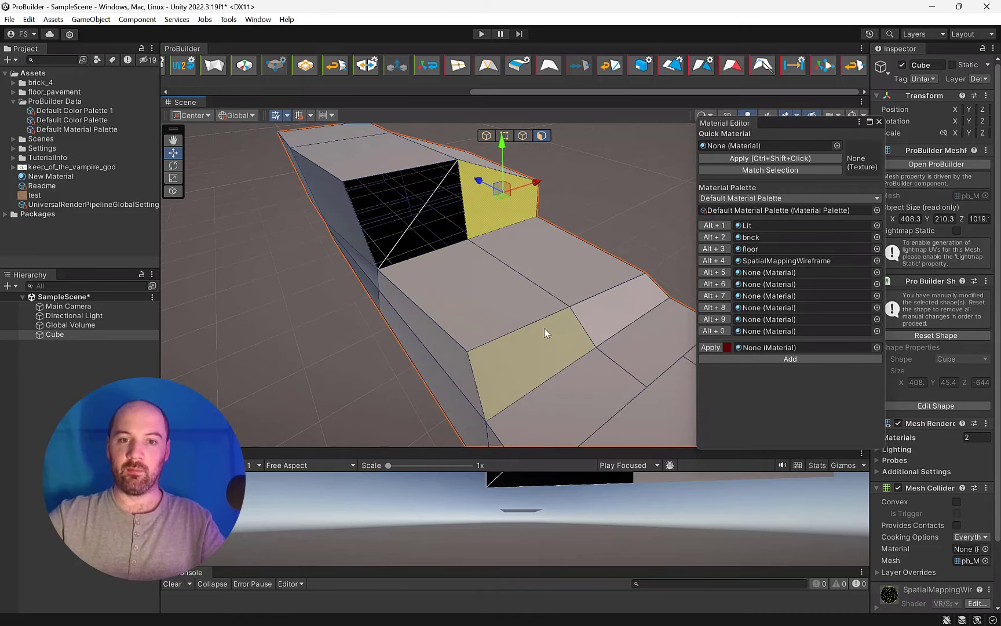
{"action": "left_click", "coordinate": [550, 304]}
{"action": "left_click", "coordinate": [576, 268], "text": "shift"}
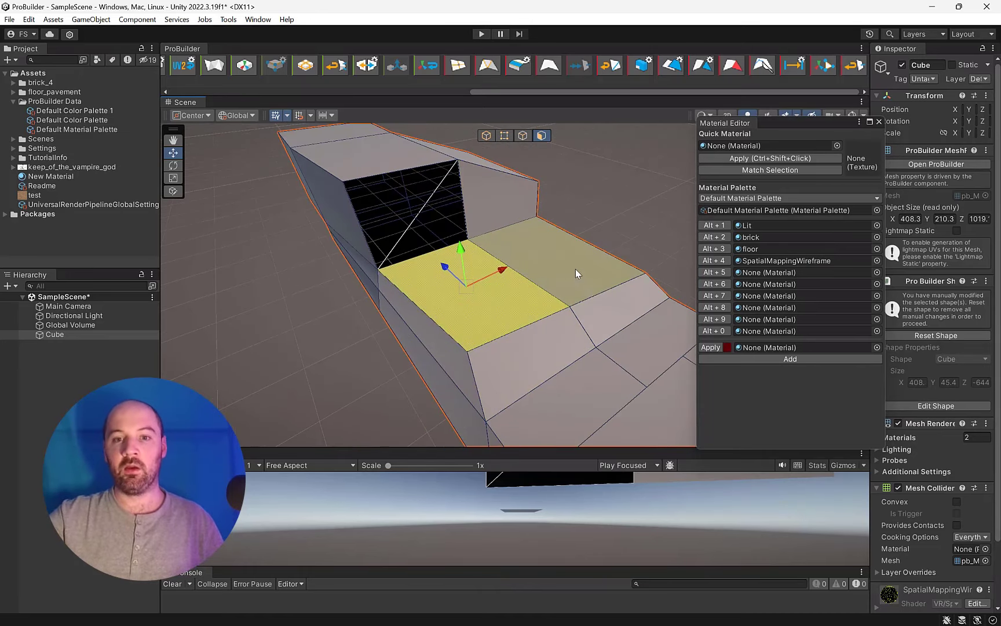
{"action": "left_click", "coordinate": [620, 307], "text": "shift"}
{"action": "left_click", "coordinate": [562, 333], "text": "shift"}
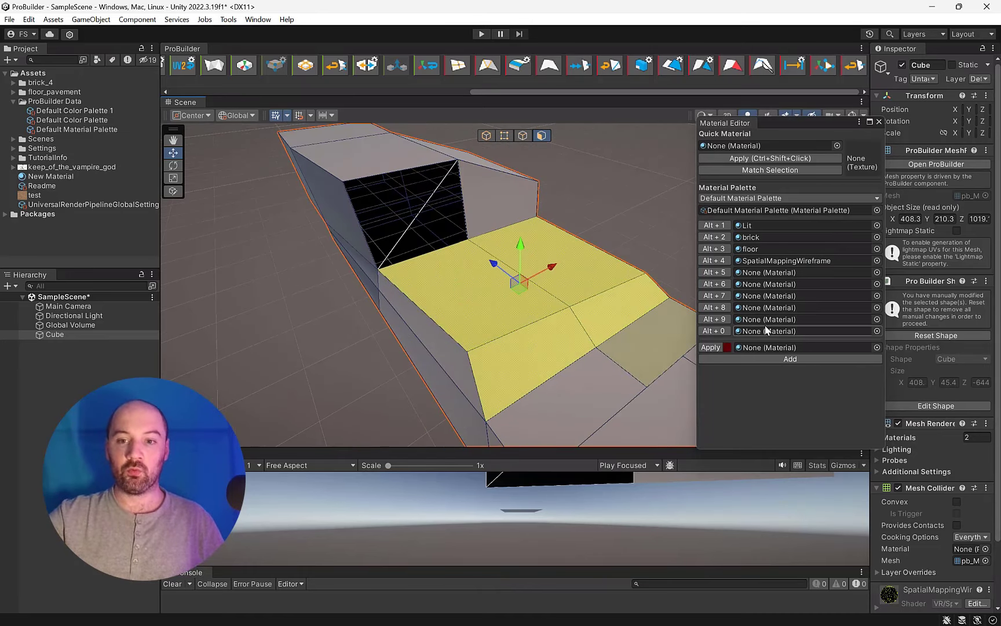
{"action": "left_click", "coordinate": [713, 260]}
{"action": "left_click", "coordinate": [628, 239]}
{"action": "mouse_move", "coordinate": [613, 315]}
{"action": "right_mouse_down"}
{"action": "mouse_move", "coordinate": [590, 248]}
{"action": "mouse_move", "coordinate": [730, 349]}
{"action": "right_mouse_up"}
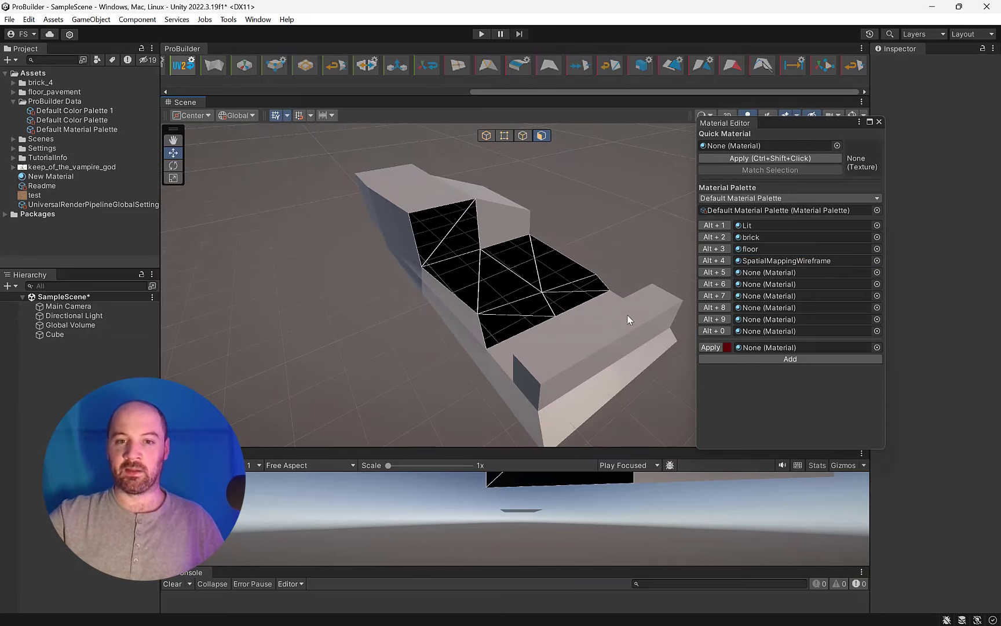
Close the Material Editor and orbit around the block with its black wireframe faces.
{"action": "mouse_move", "coordinate": [629, 320]}
{"action": "right_mouse_down"}
{"action": "mouse_move", "coordinate": [588, 242]}
{"action": "mouse_move", "coordinate": [540, 291]}
{"action": "right_mouse_up"}
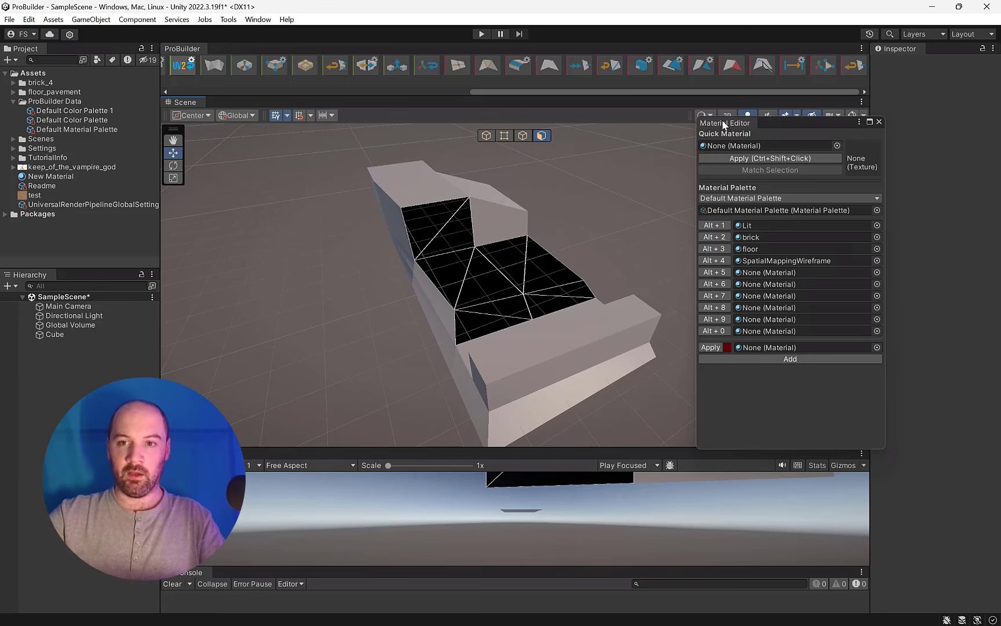
{"action": "left_click", "coordinate": [566, 76]}
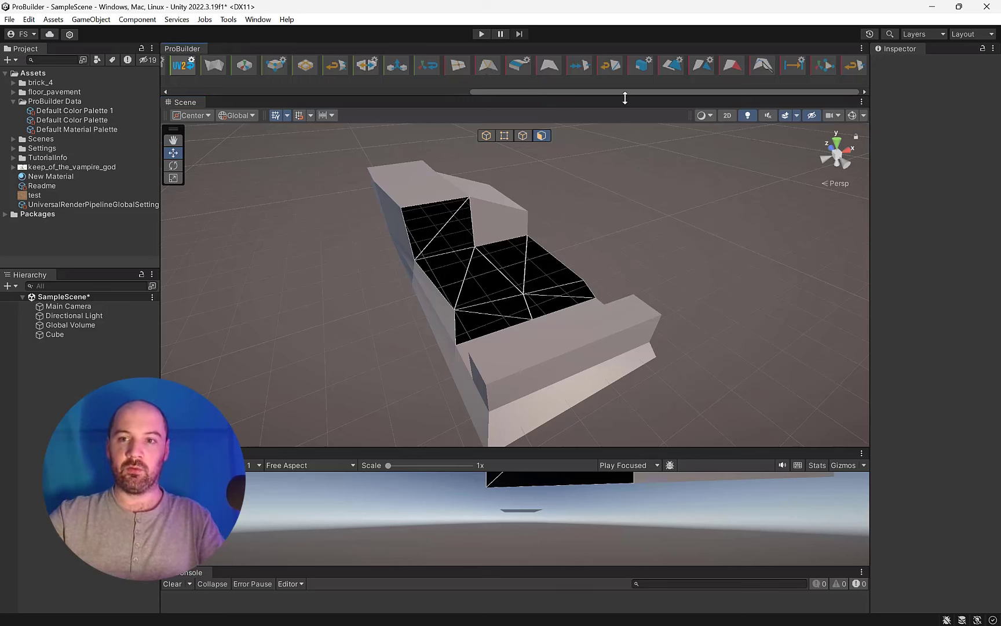
{"action": "left_click_drag", "start_coordinate": [756, 92], "coordinate": [504, 92]}
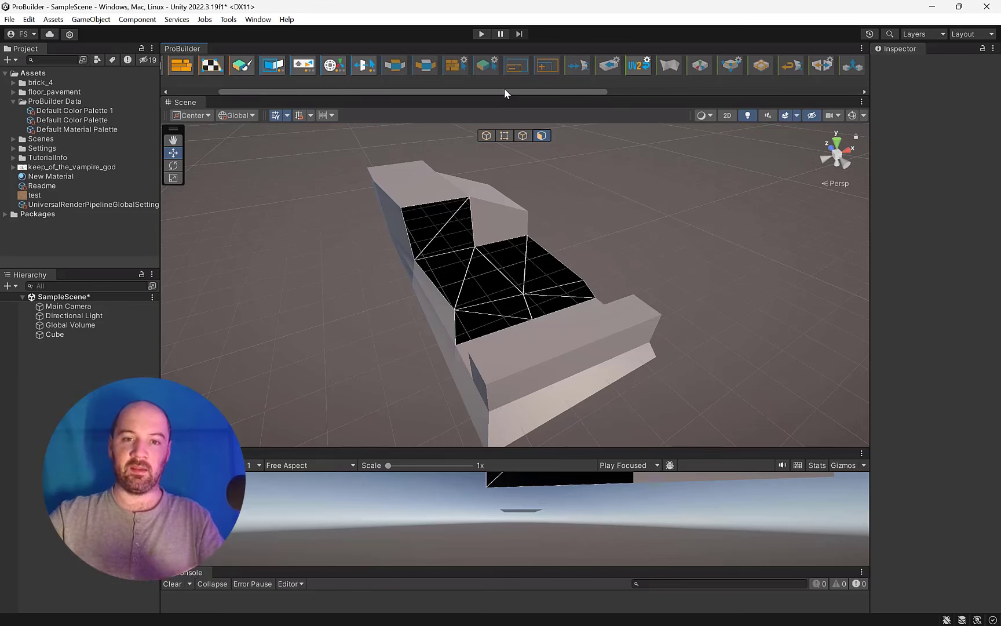
{"action": "left_click_drag", "start_coordinate": [505, 90], "coordinate": [451, 94]}
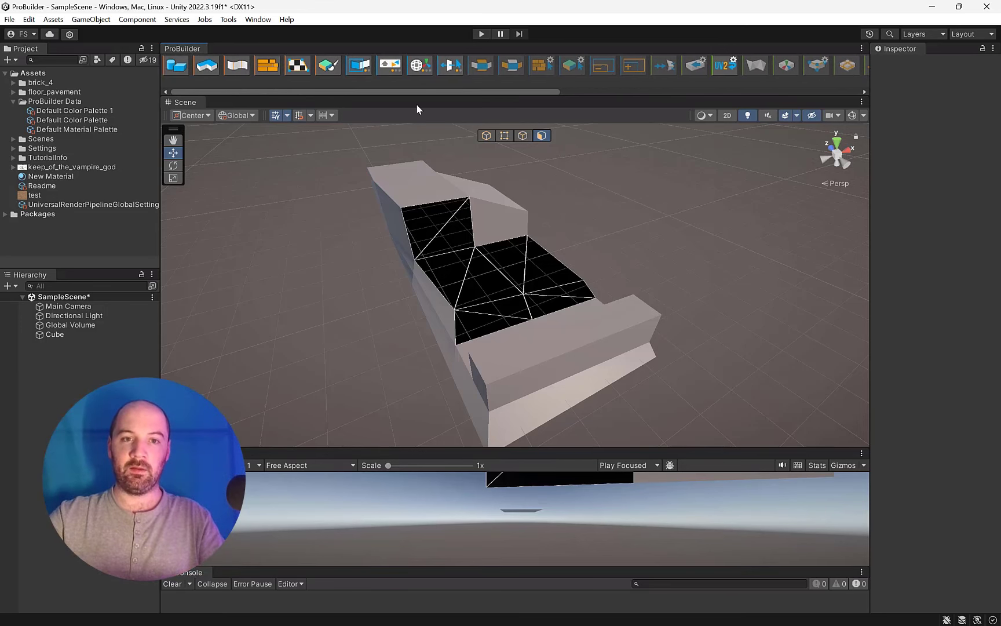
{"action": "left_click_drag", "start_coordinate": [300, 257], "coordinate": [568, 212], "text": "alt"}
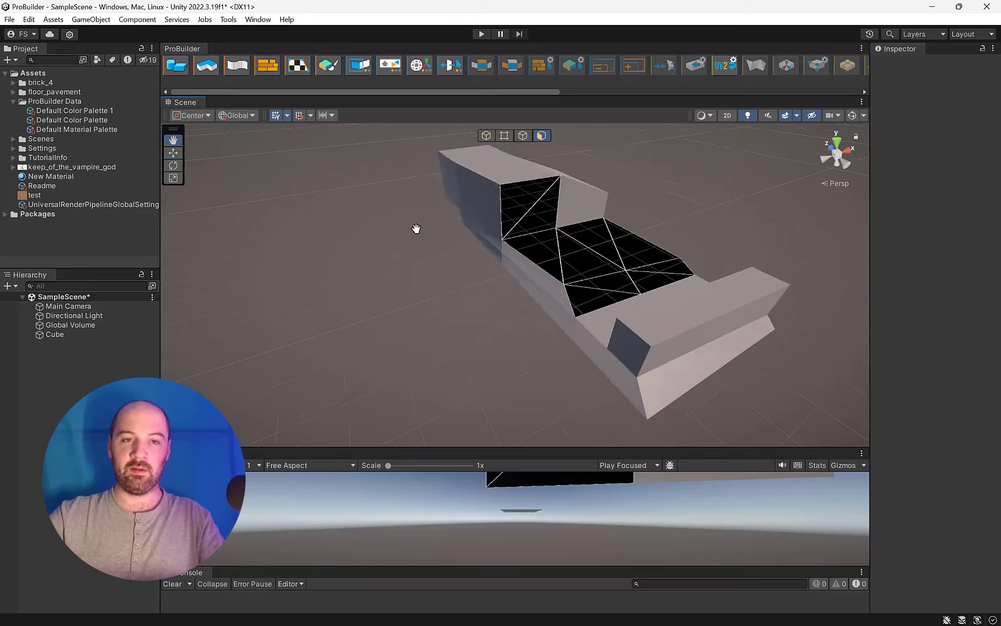
{"action": "middle_click_drag", "start_coordinate": [568, 212], "coordinate": [607, 216]}
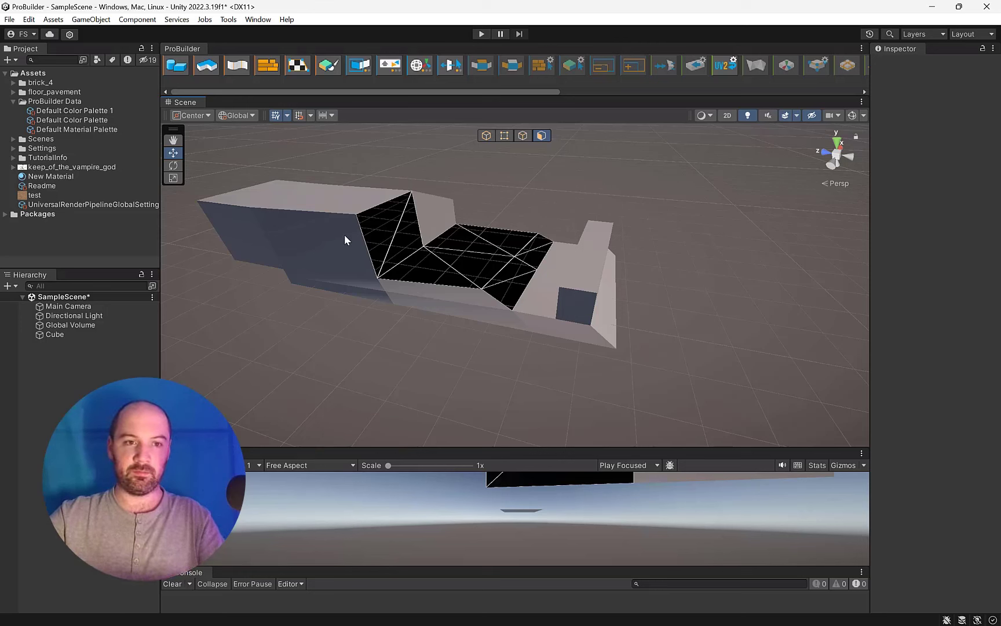
Add a new 3D cube, Cube (1), and frame it in the Scene view.
{"action": "left_click", "coordinate": [91, 20]}
{"action": "left_click", "coordinate": [88, 8]}
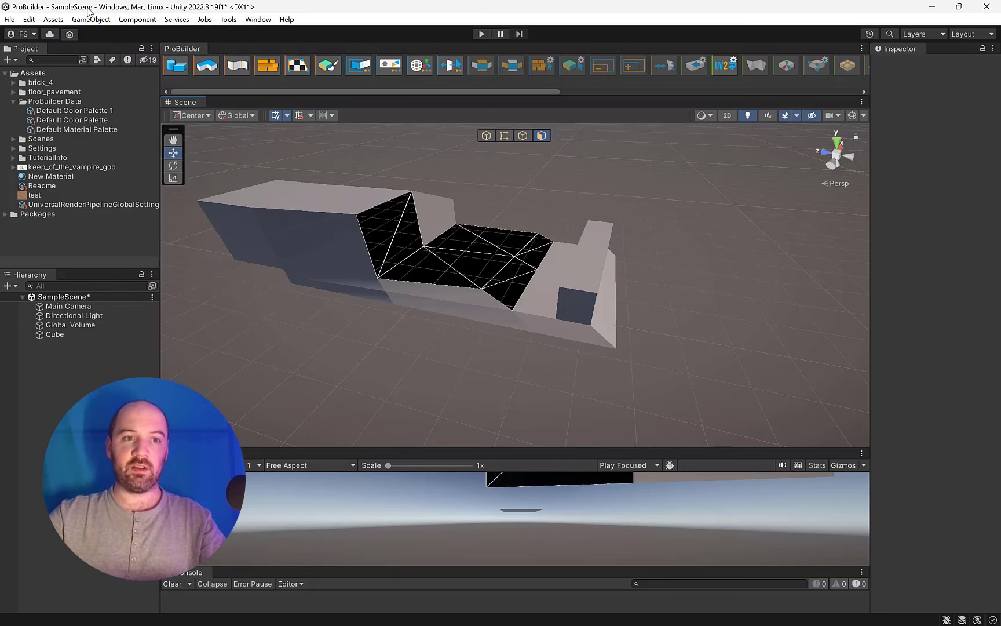
{"action": "left_click", "coordinate": [90, 19]}
{"action": "mouse_move", "coordinate": [174, 88]}
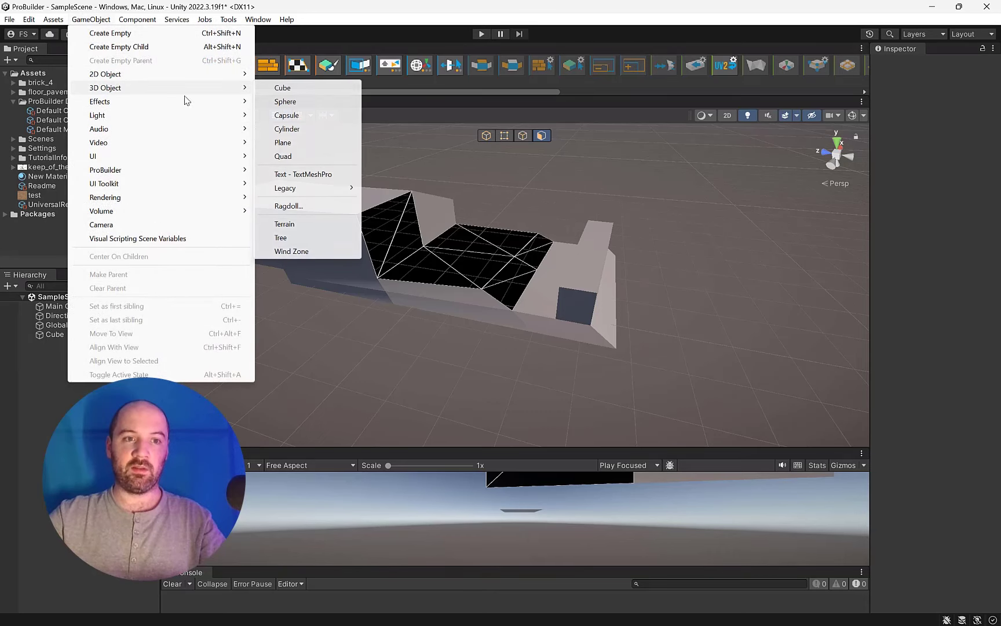
{"action": "left_click", "coordinate": [300, 94]}
{"action": "scroll", "coordinate": [496, 248], "scroll_direction": "down", "scroll_amount": 5}
{"action": "left_click", "coordinate": [74, 381]}
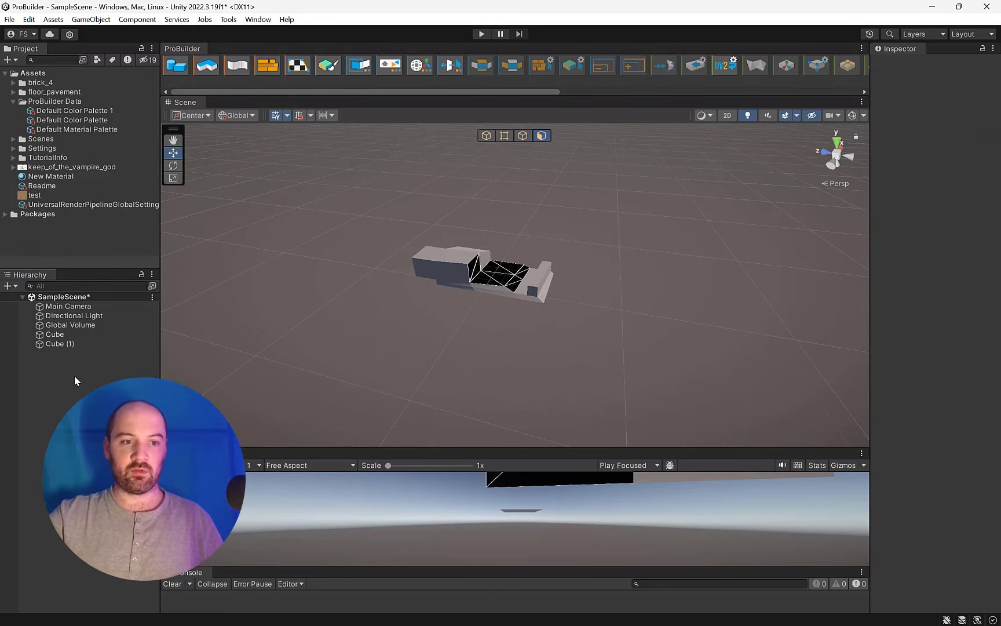
{"action": "left_click", "coordinate": [59, 344]}
{"action": "key", "text": "f"}
{"action": "left_click_drag", "start_coordinate": [563, 324], "coordinate": [493, 302], "text": "alt"}
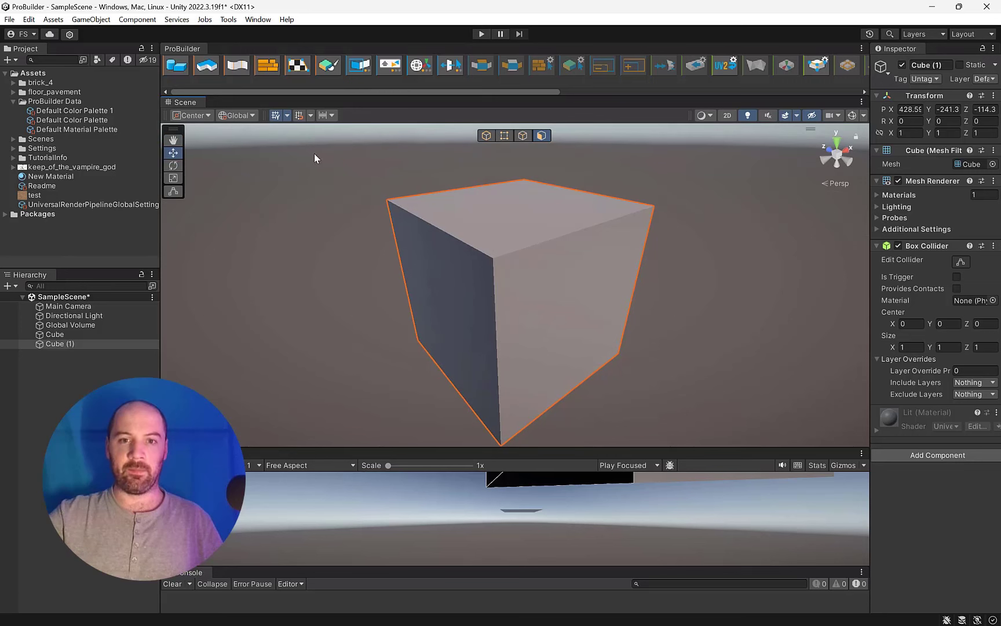
{"action": "scroll", "coordinate": [460, 248], "scroll_direction": "down", "scroll_amount": 5}
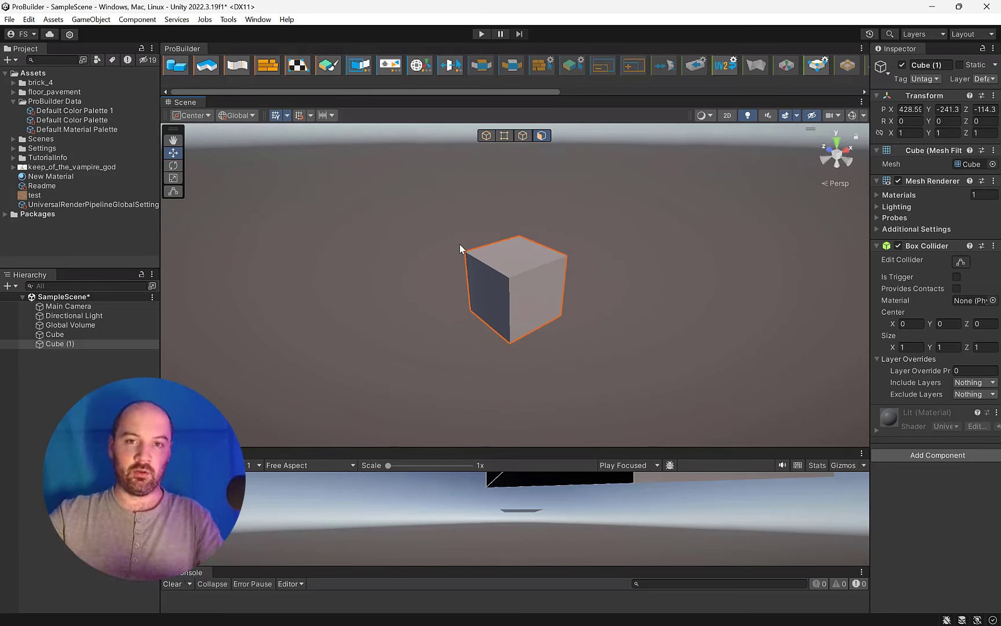
Convert Cube (1) into a ProBuilder mesh with Pro Builderize and select one of its faces.
{"action": "left_click", "coordinate": [239, 23]}
{"action": "mouse_move", "coordinate": [261, 33]}
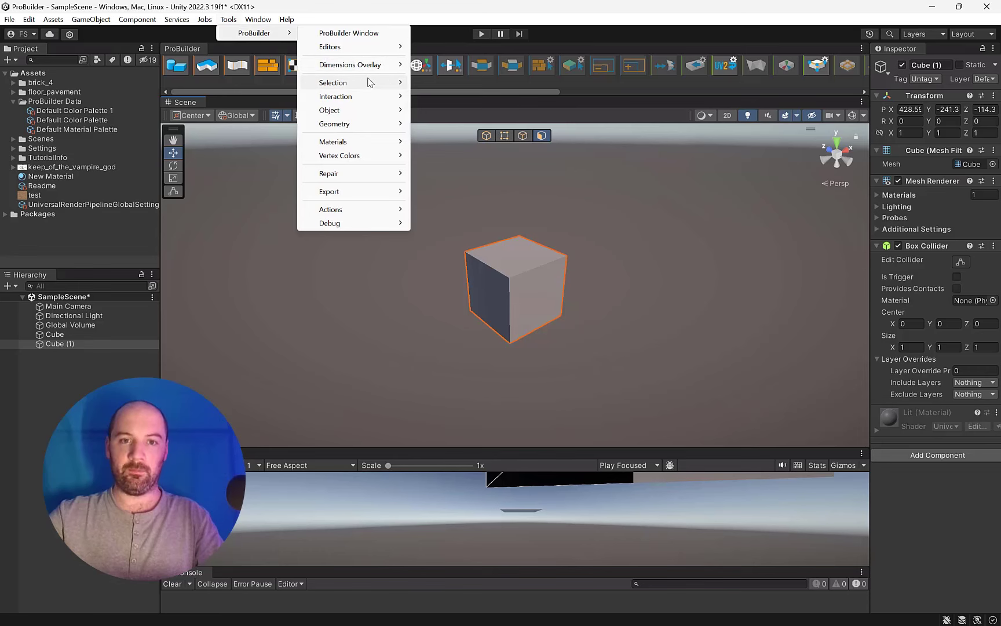
{"action": "mouse_move", "coordinate": [371, 125]}
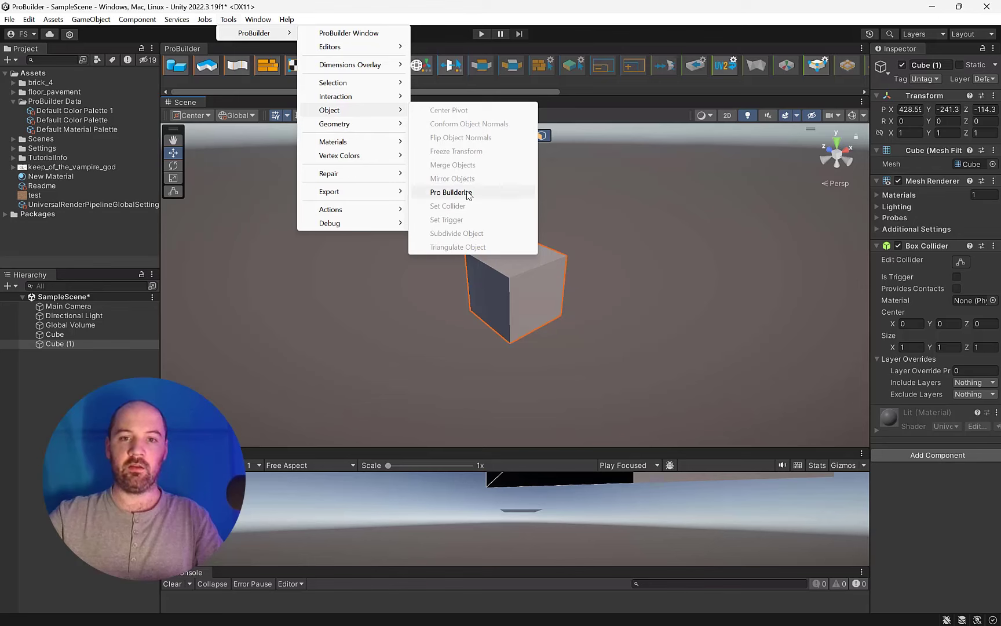
{"action": "left_click", "coordinate": [448, 193]}
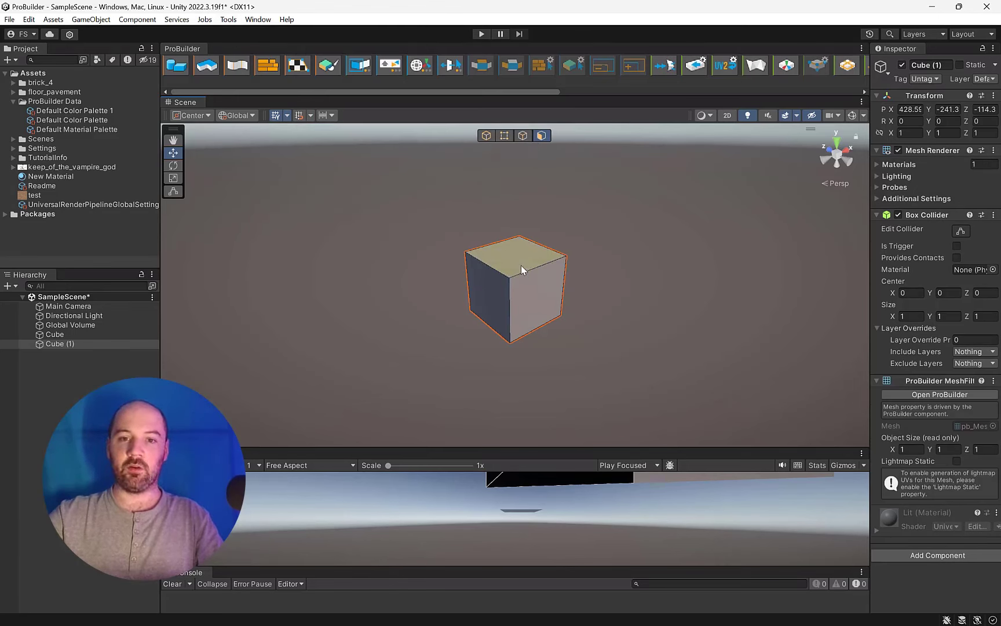
{"action": "left_click", "coordinate": [492, 302]}
Stretch Cube (1)'s side and front faces out and lower its top face into a 2.13 × 0.52 × 1.97 slab.
{"action": "mouse_move", "coordinate": [525, 286]}
{"action": "left_mouse_down"}
{"action": "mouse_move", "coordinate": [524, 317]}
{"action": "mouse_move", "coordinate": [524, 308]}
{"action": "left_mouse_up"}
{"action": "left_click", "coordinate": [529, 318]}
{"action": "left_click", "coordinate": [496, 254]}
{"action": "left_click_drag", "start_coordinate": [503, 267], "coordinate": [540, 310]}
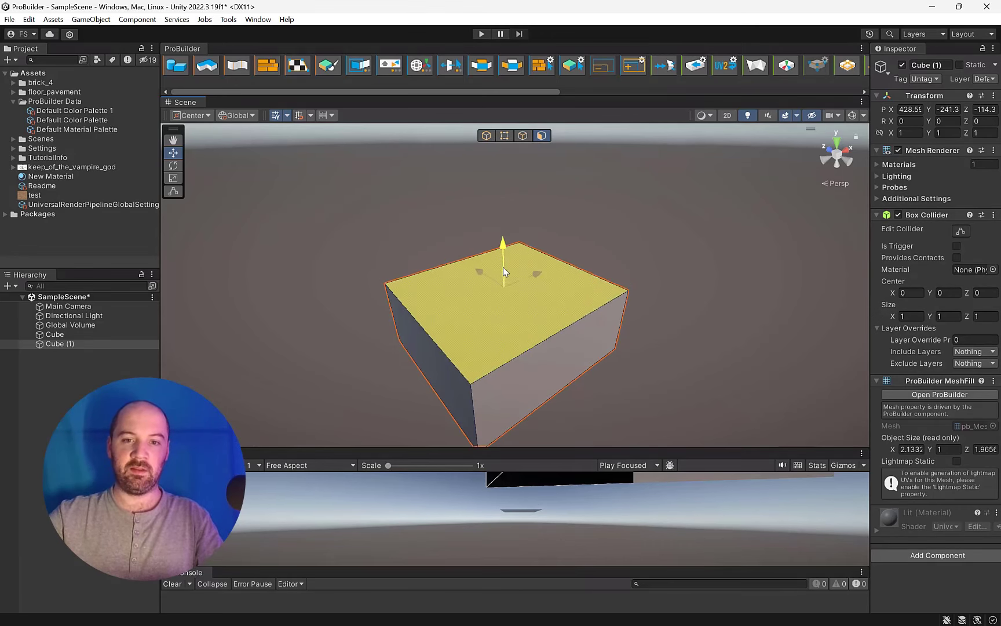
{"action": "scroll", "coordinate": [860, 282], "scroll_direction": "down", "scroll_amount": 3}
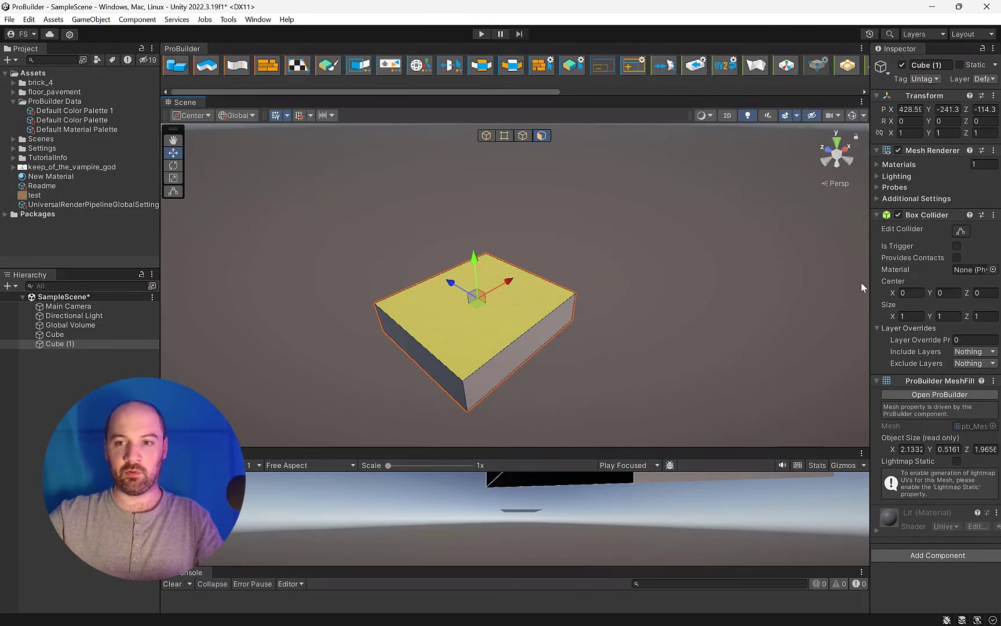
Widen the Inspector panel and bring up the ProBuilder Object actions submenu.
{"action": "left_click_drag", "start_coordinate": [871, 271], "coordinate": [810, 297]}
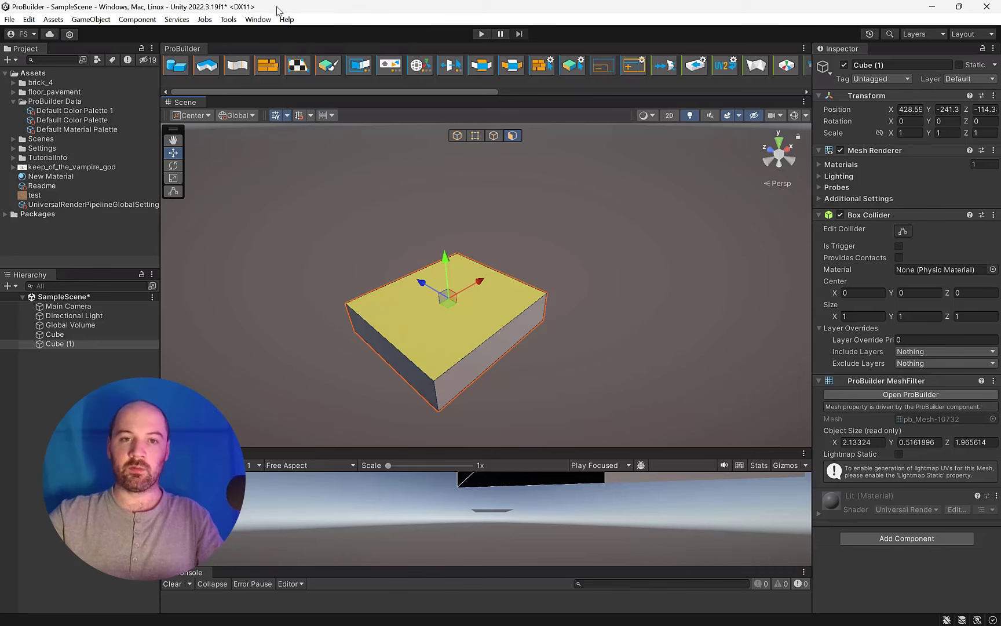
{"action": "left_click", "coordinate": [236, 20]}
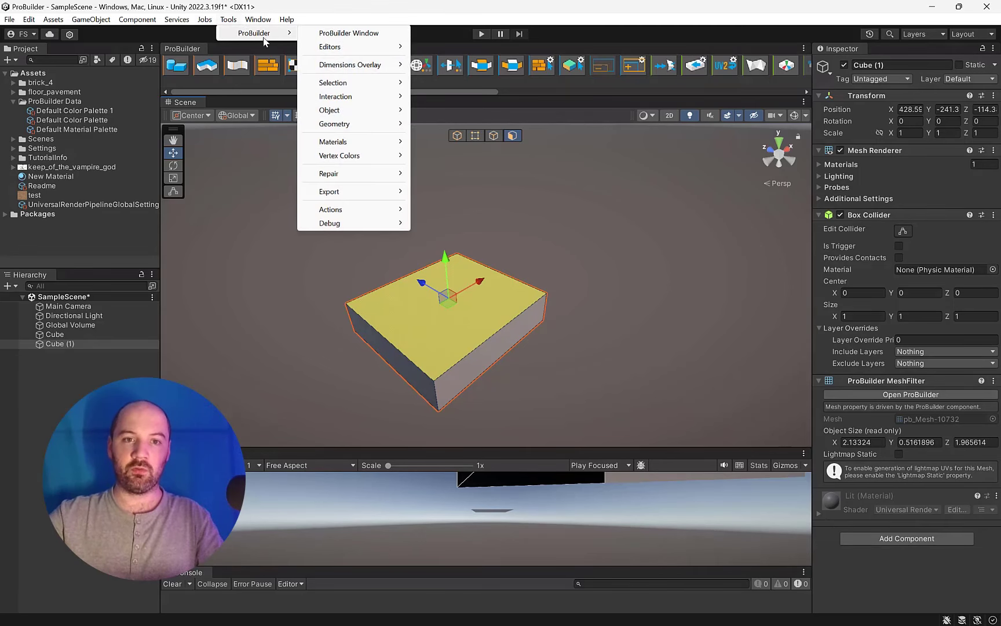
{"action": "mouse_move", "coordinate": [371, 116]}
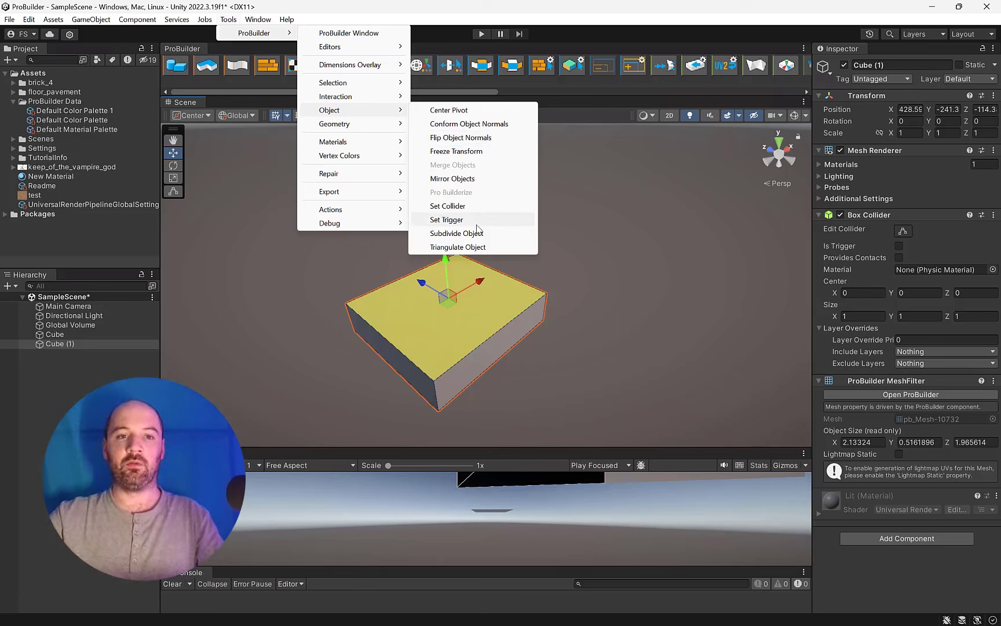
Look through the ProBuilder Object and Selection submenus, then dismiss the menu without applying anything.
{"action": "mouse_move", "coordinate": [365, 86]}
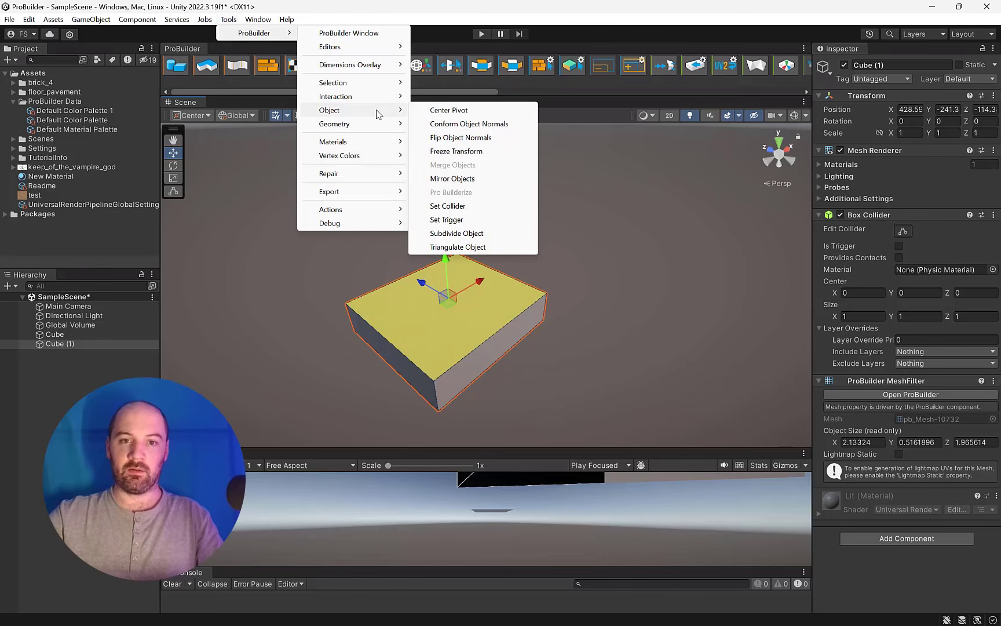
{"action": "left_click", "coordinate": [619, 310]}
{"action": "scroll", "coordinate": [491, 234], "scroll_direction": "down", "scroll_amount": 5}
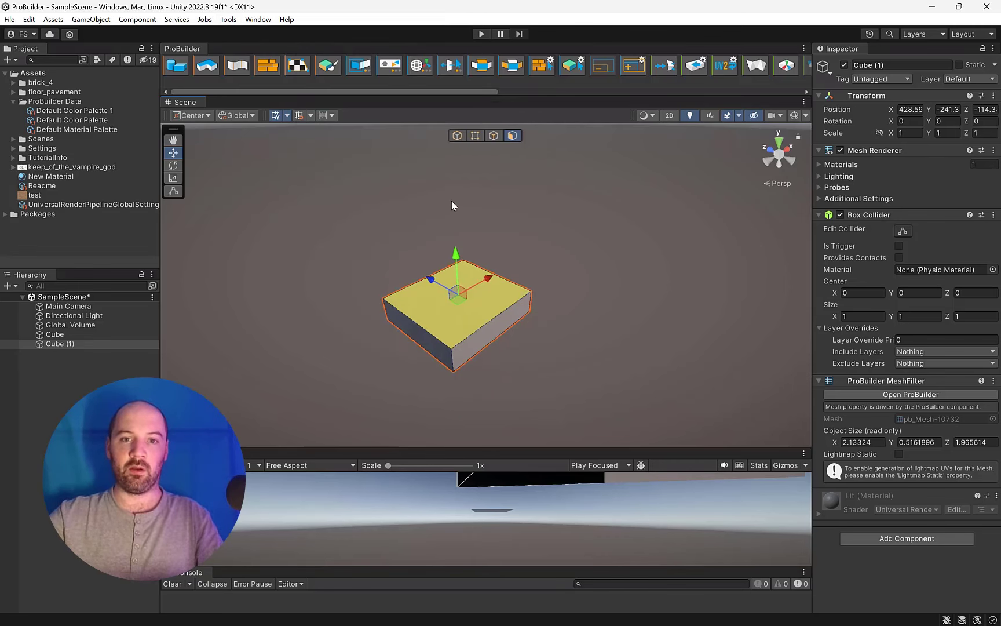
Create a Torus of about 5.26 × 0.84 × 5.58 beside the slab, then view from the top.
{"action": "left_click", "coordinate": [185, 71]}
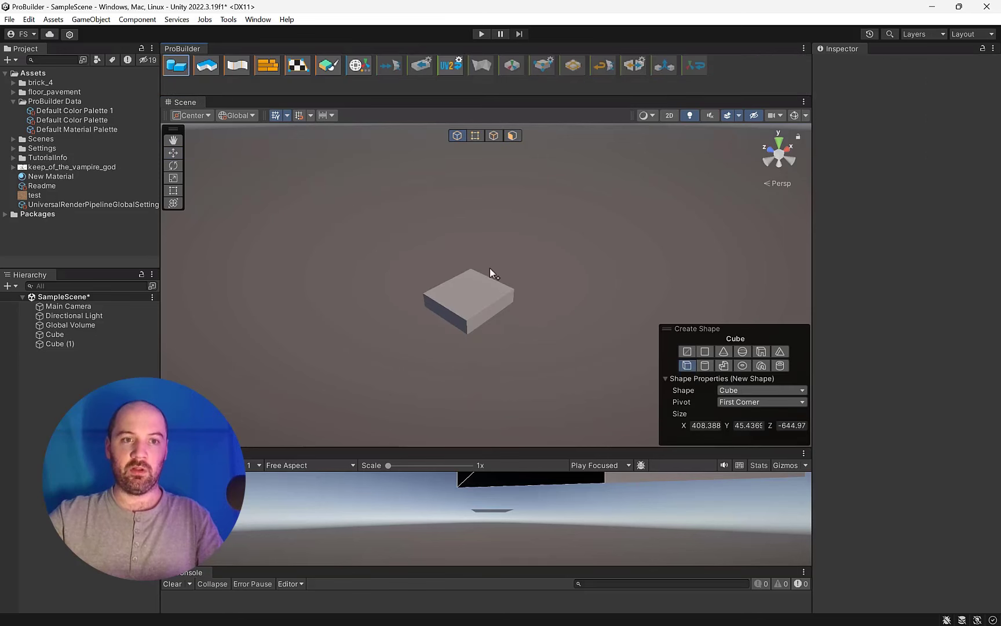
{"action": "left_click", "coordinate": [741, 366]}
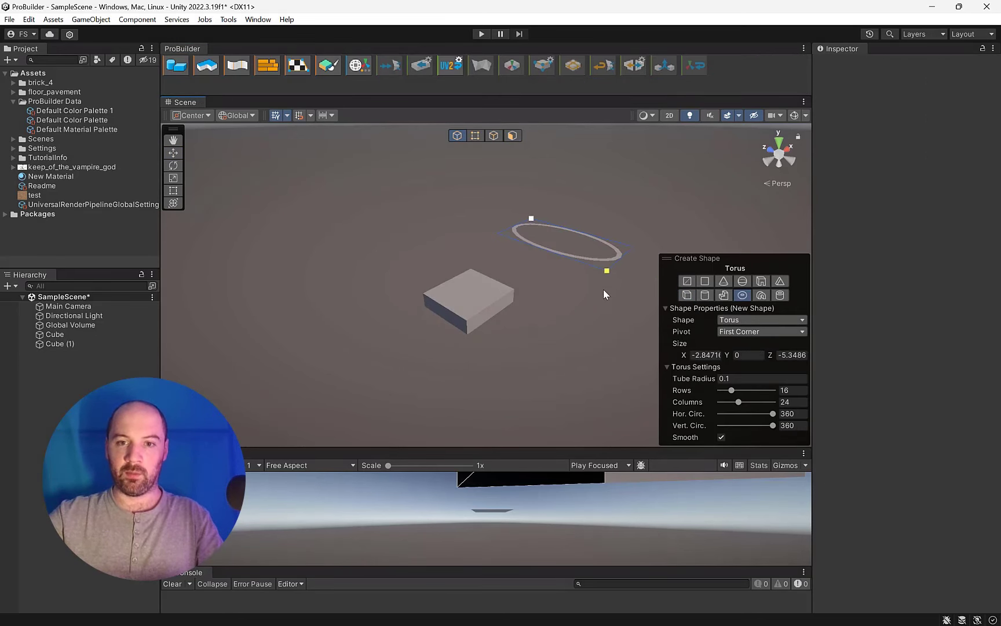
{"action": "mouse_move", "coordinate": [603, 290]}
{"action": "left_mouse_down"}
{"action": "mouse_move", "coordinate": [550, 320]}
{"action": "mouse_move", "coordinate": [672, 253]}
{"action": "left_mouse_up"}
{"action": "left_click", "coordinate": [603, 272]}
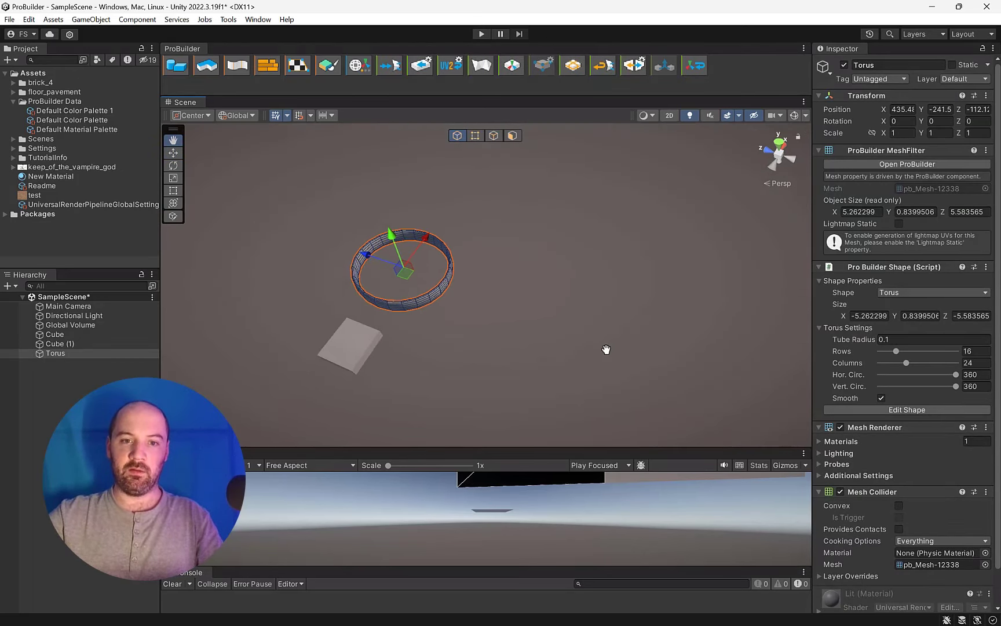
{"action": "left_click", "coordinate": [776, 144]}
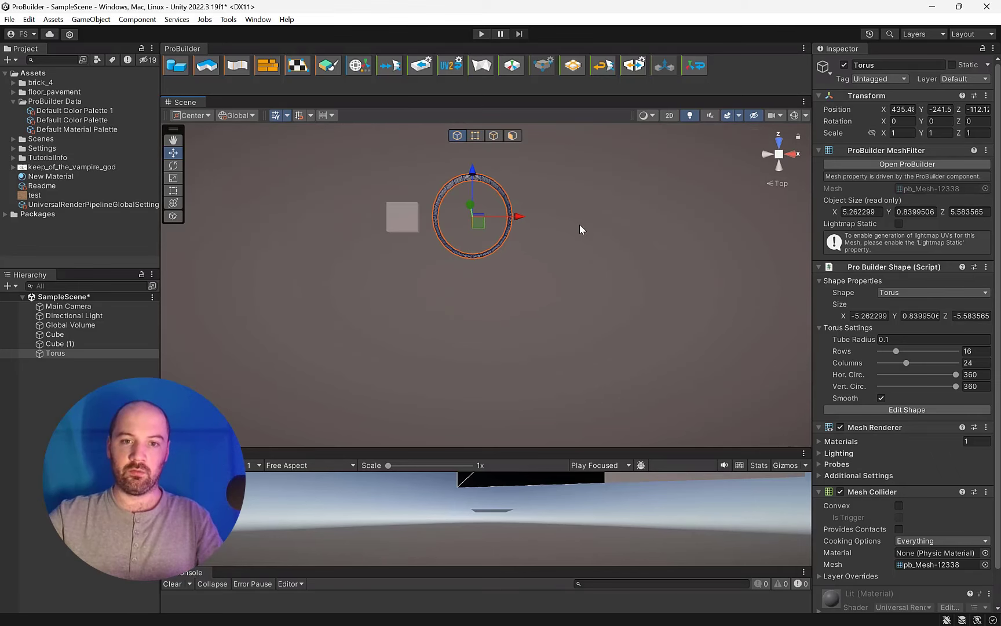
{"action": "middle_click_drag", "start_coordinate": [543, 272], "coordinate": [542, 251]}
Draw a new PolyShape island outline below the objects and close it at its first point.
{"action": "left_click", "coordinate": [207, 65]}
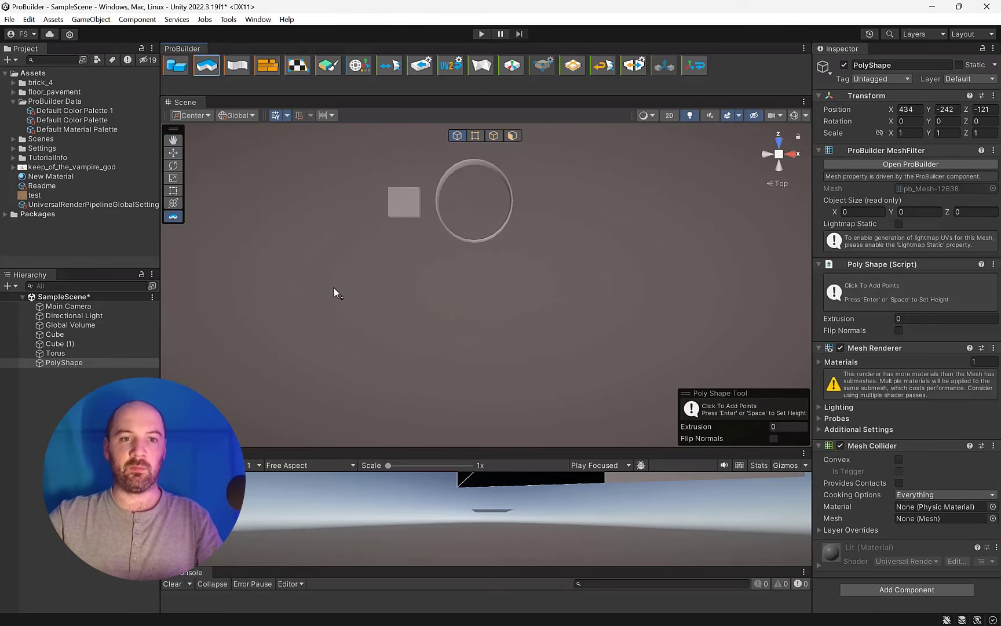
{"action": "left_click", "coordinate": [334, 288]}
{"action": "left_click", "coordinate": [403, 290]}
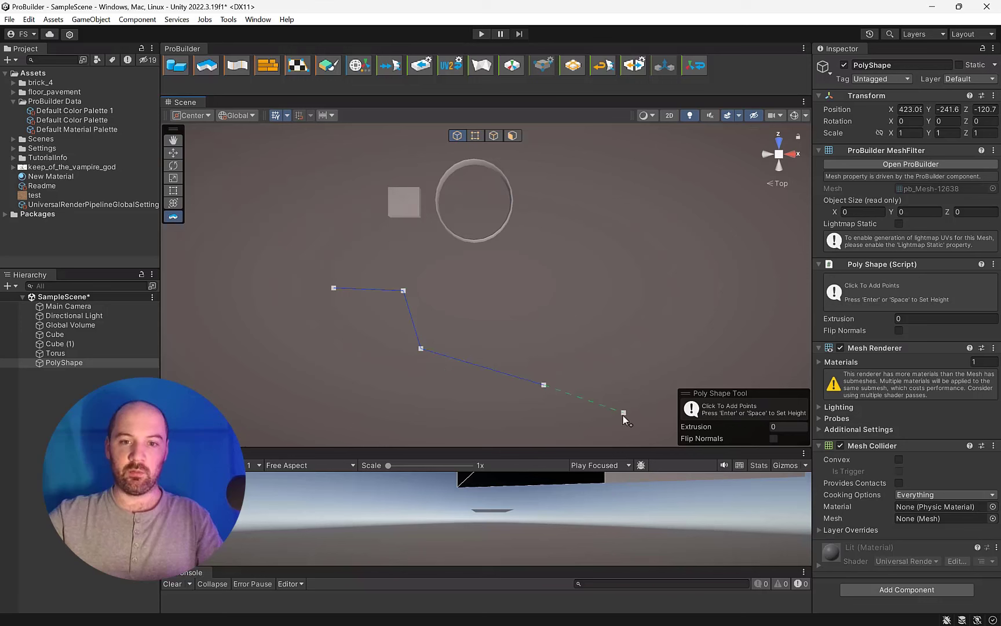
{"action": "scroll", "coordinate": [579, 396], "scroll_direction": "down", "scroll_amount": 3}
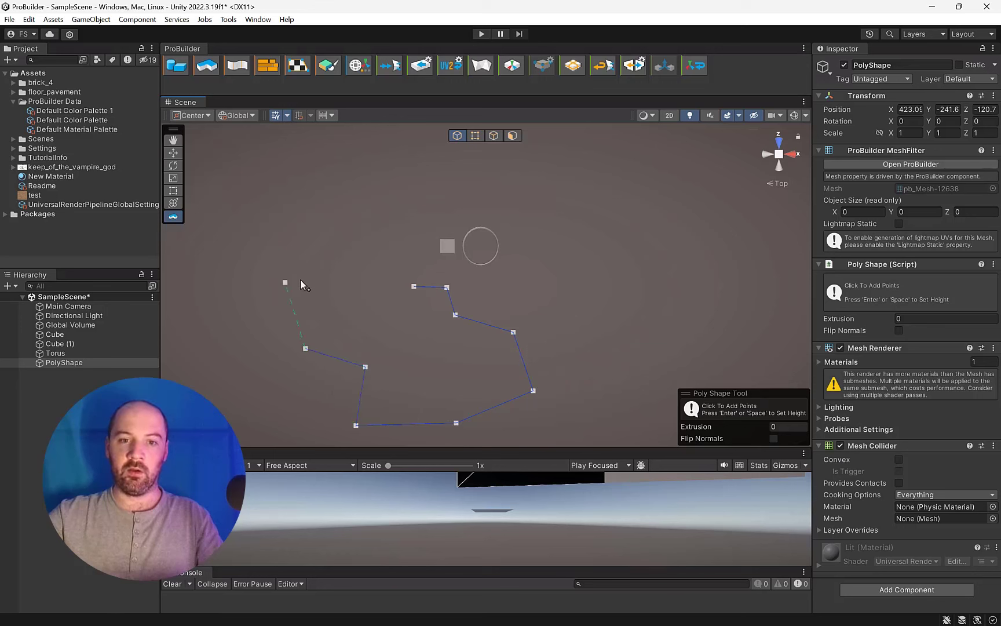
{"action": "left_click", "coordinate": [413, 286]}
Add a vertex on the outline's right edge and finish the flat 33.36 × 23.61 PolyShape.
{"action": "left_click_drag", "start_coordinate": [492, 325], "coordinate": [531, 265]}
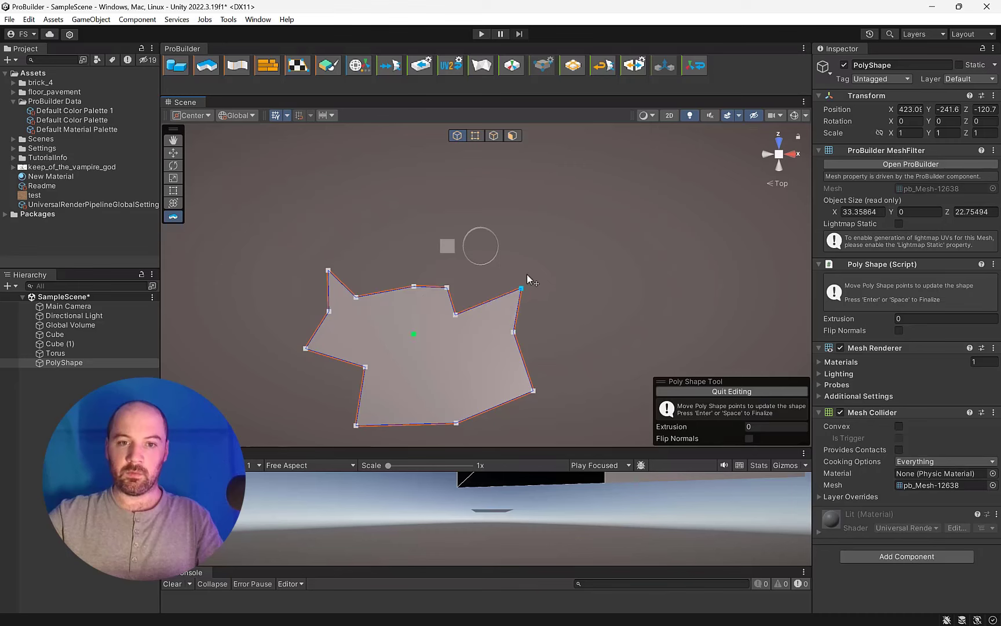
{"action": "left_click_drag", "start_coordinate": [492, 349], "coordinate": [718, 126], "text": "alt"}
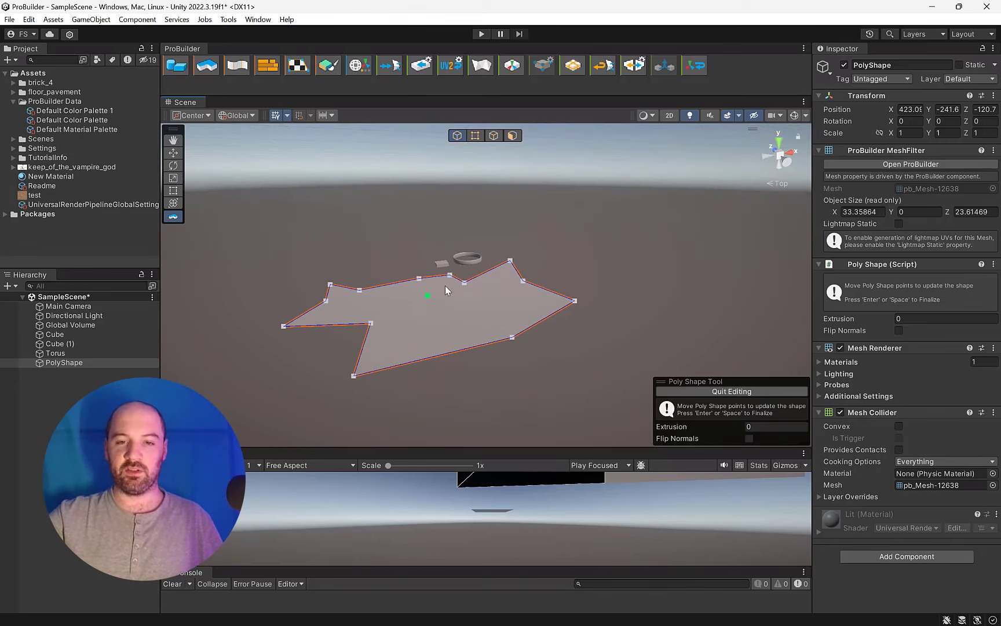
{"action": "middle_click_drag", "start_coordinate": [458, 235], "coordinate": [539, 181]}
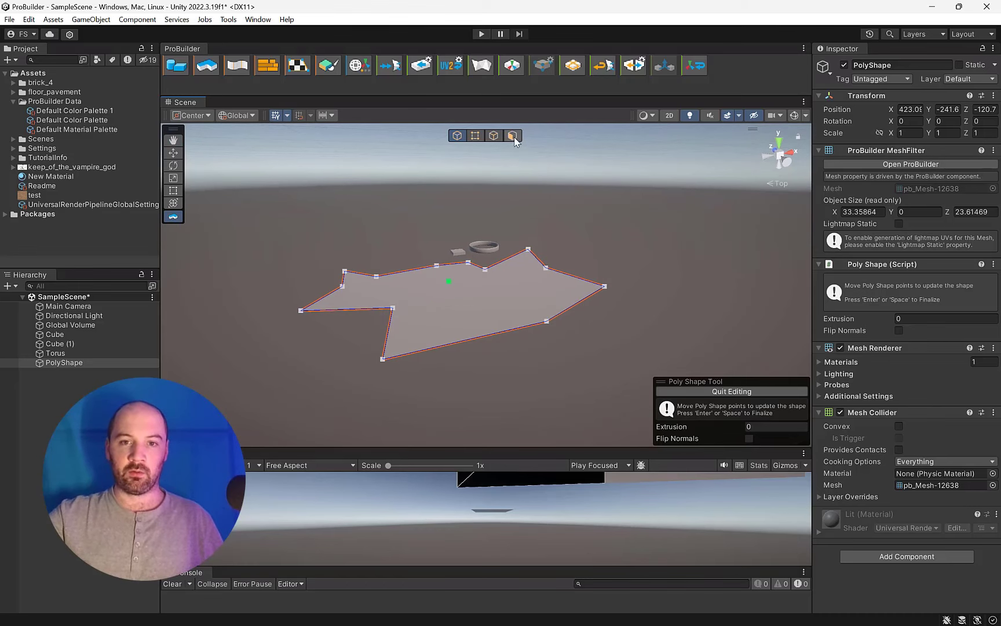
{"action": "left_click", "coordinate": [513, 138]}
Extrude the island face up to about 1.86 thick and scale its top face inward for sloped sides.
{"action": "left_click", "coordinate": [480, 278]}
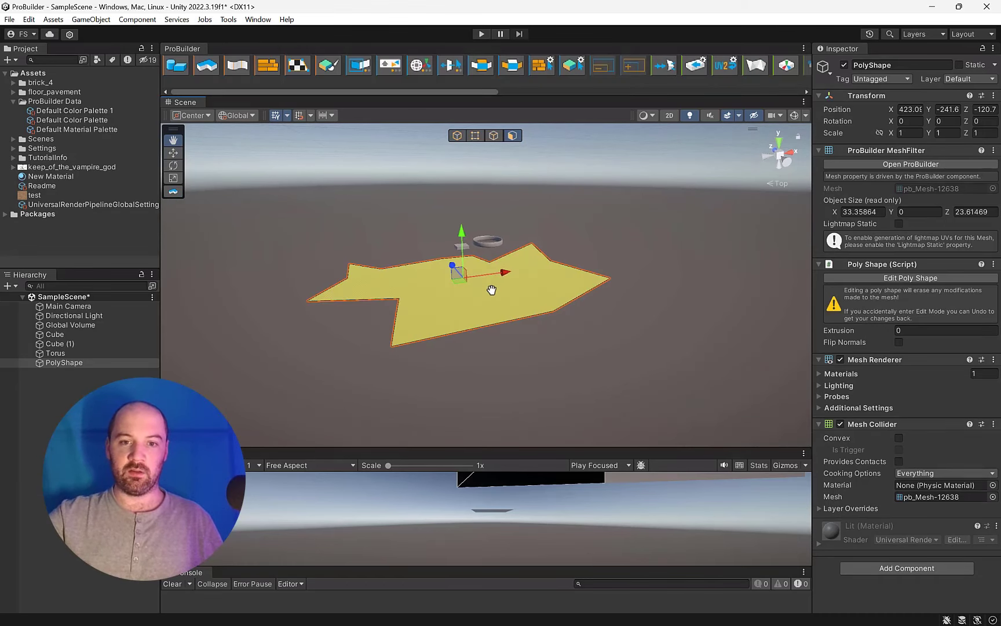
{"action": "scroll", "coordinate": [478, 299], "scroll_direction": "up", "scroll_amount": 2}
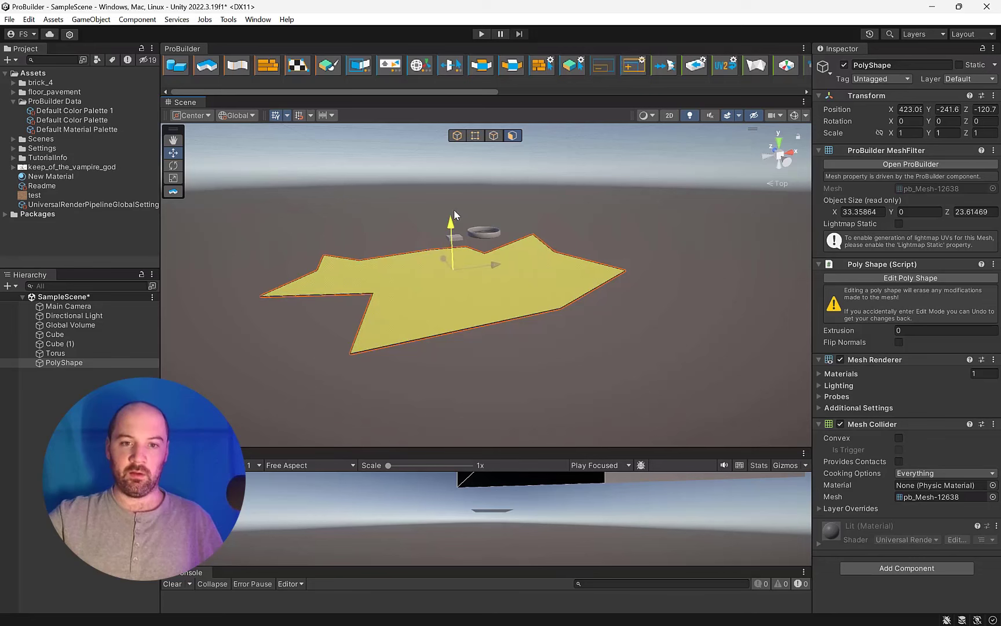
{"action": "left_click_drag", "start_coordinate": [454, 210], "coordinate": [460, 210], "text": "shift"}
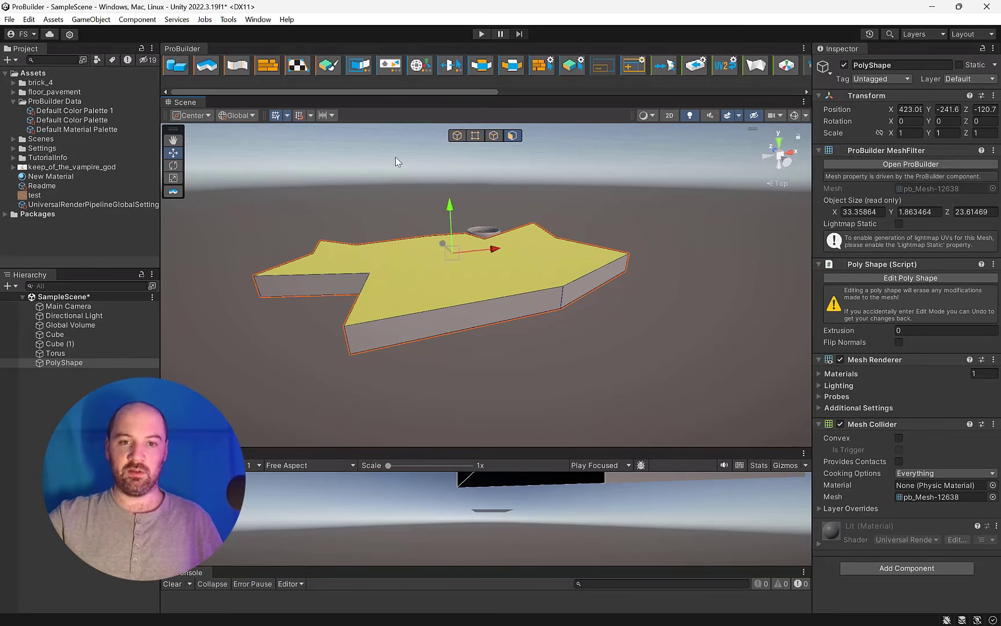
{"action": "left_click", "coordinate": [173, 178]}
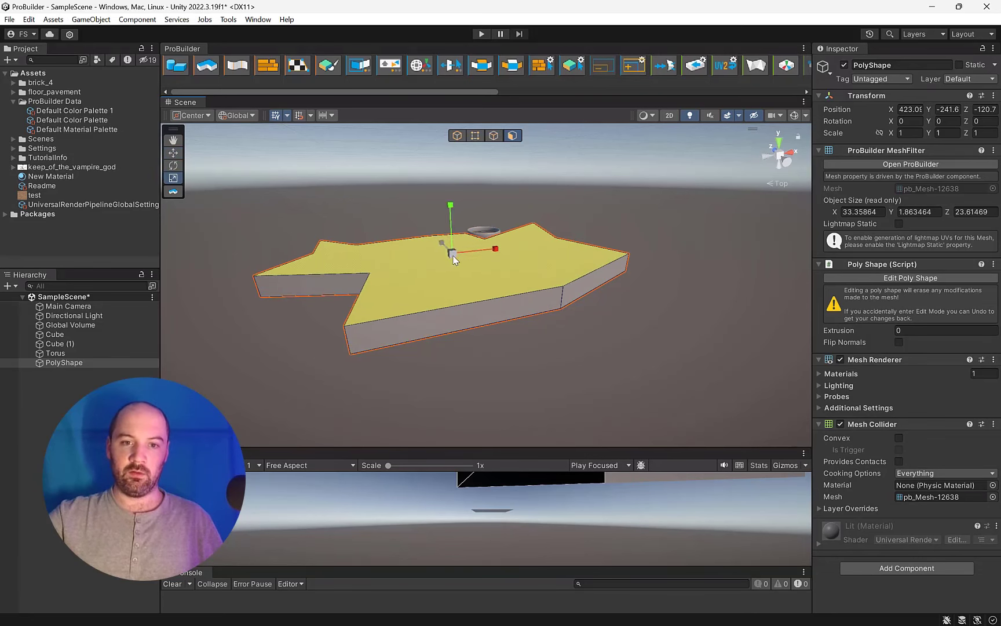
{"action": "mouse_move", "coordinate": [453, 254]}
{"action": "left_mouse_down"}
{"action": "mouse_move", "coordinate": [446, 260]}
{"action": "mouse_move", "coordinate": [521, 287]}
{"action": "mouse_move", "coordinate": [678, 276]}
{"action": "left_mouse_up"}
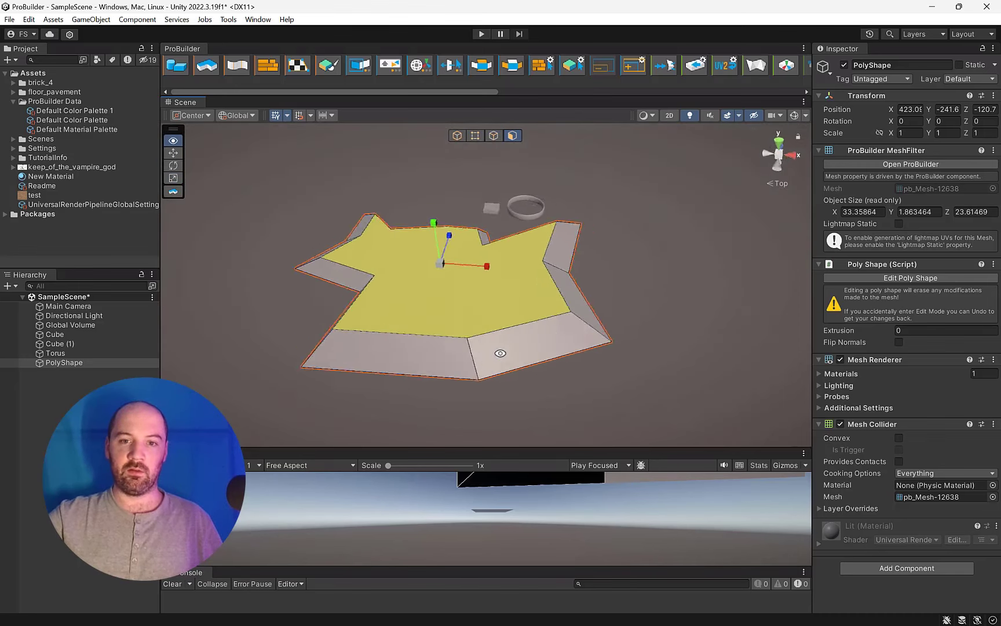
{"action": "left_click_drag", "start_coordinate": [503, 299], "coordinate": [495, 302], "text": "alt"}
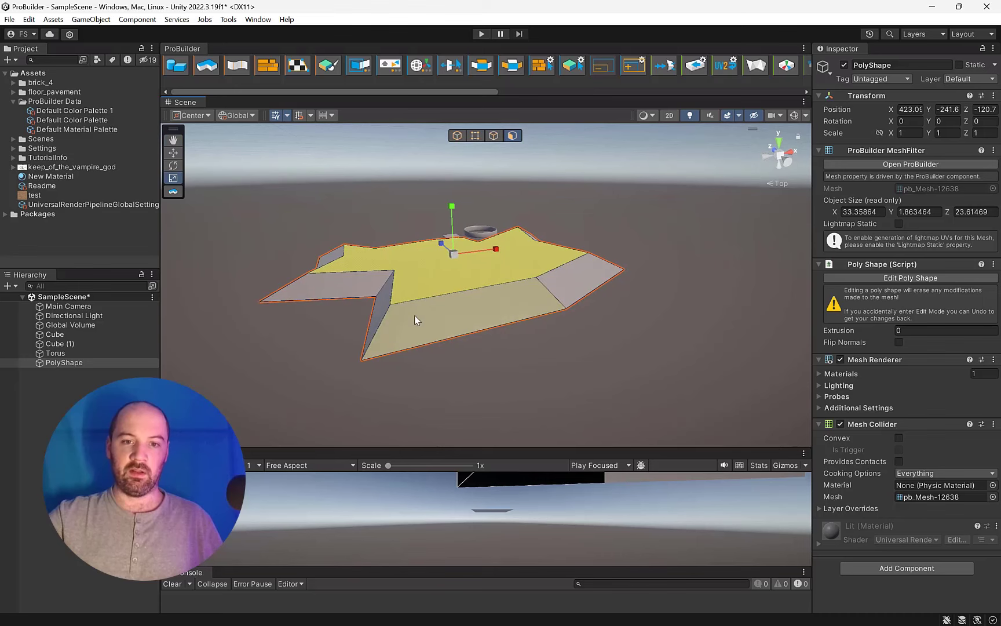
{"action": "left_click", "coordinate": [91, 19]}
Add a 3D Plane and scale it up to about 8.08.
{"action": "mouse_move", "coordinate": [119, 88]}
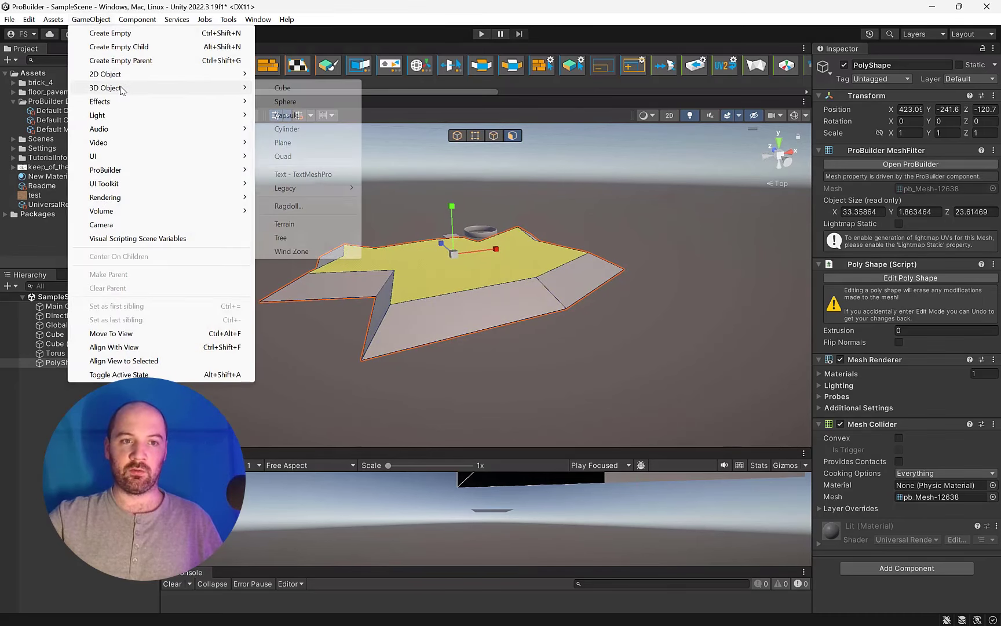
{"action": "left_click", "coordinate": [307, 144]}
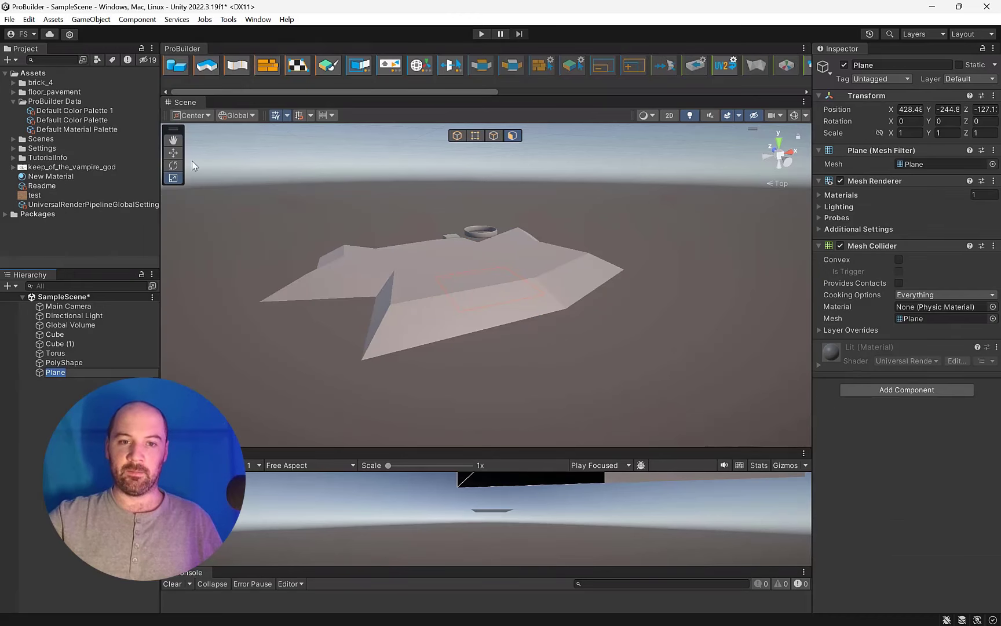
{"action": "scroll", "coordinate": [377, 232], "scroll_direction": "down", "scroll_amount": 5}
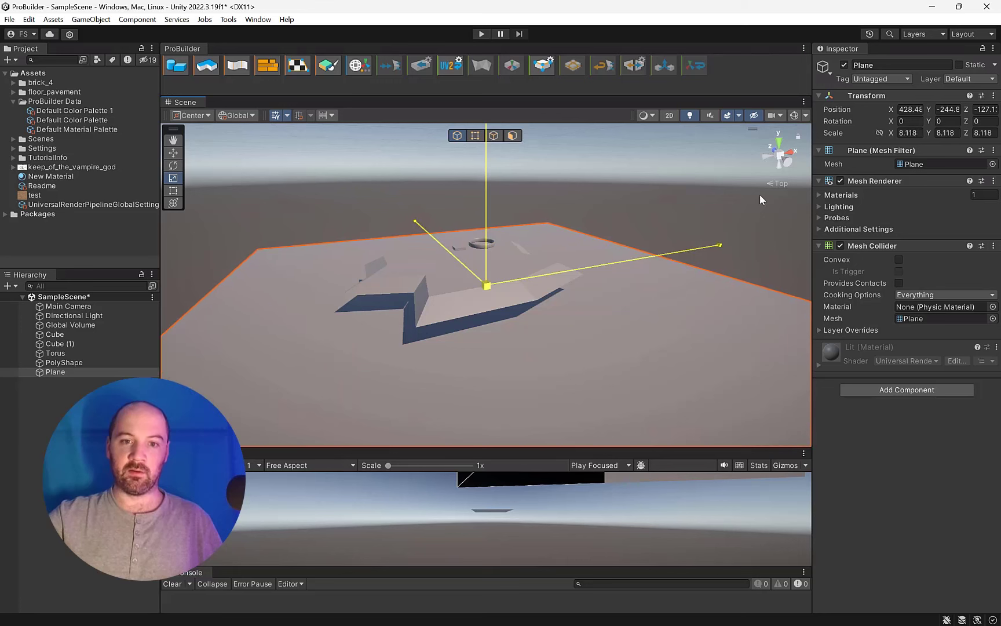
{"action": "left_click_drag", "start_coordinate": [644, 248], "coordinate": [759, 194]}
Raise the plane so the island sinks partly into it, and create a new material asset.
{"action": "left_click", "coordinate": [173, 155]}
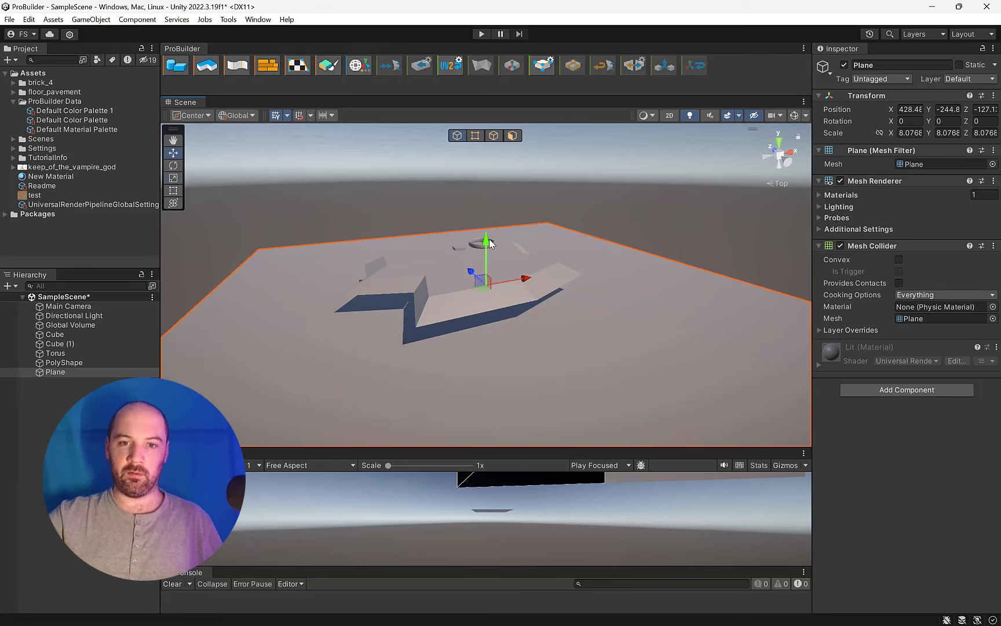
{"action": "left_click_drag", "start_coordinate": [489, 238], "coordinate": [503, 217]}
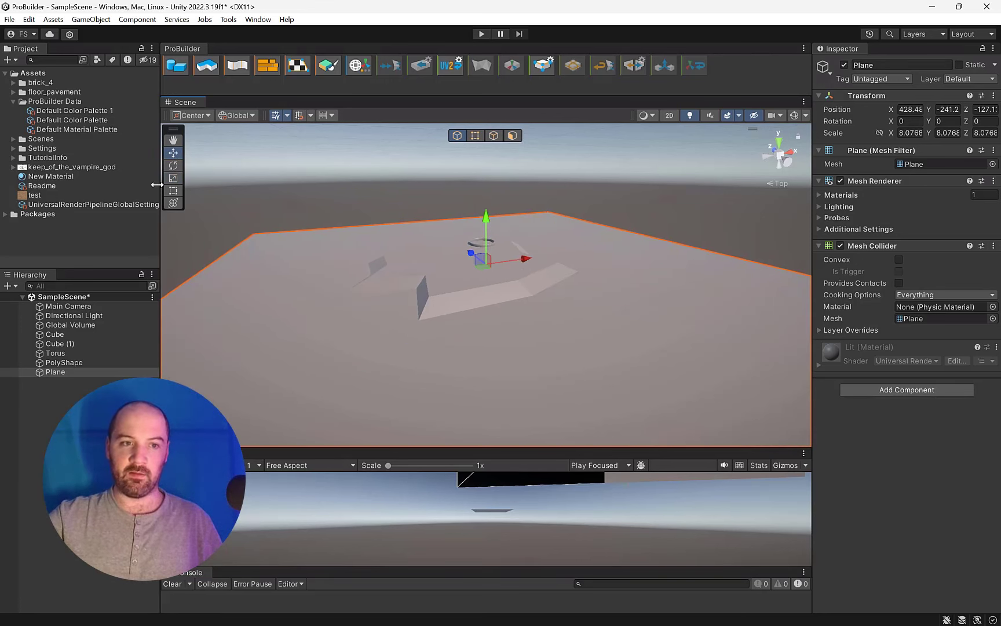
{"action": "left_click", "coordinate": [44, 177]}
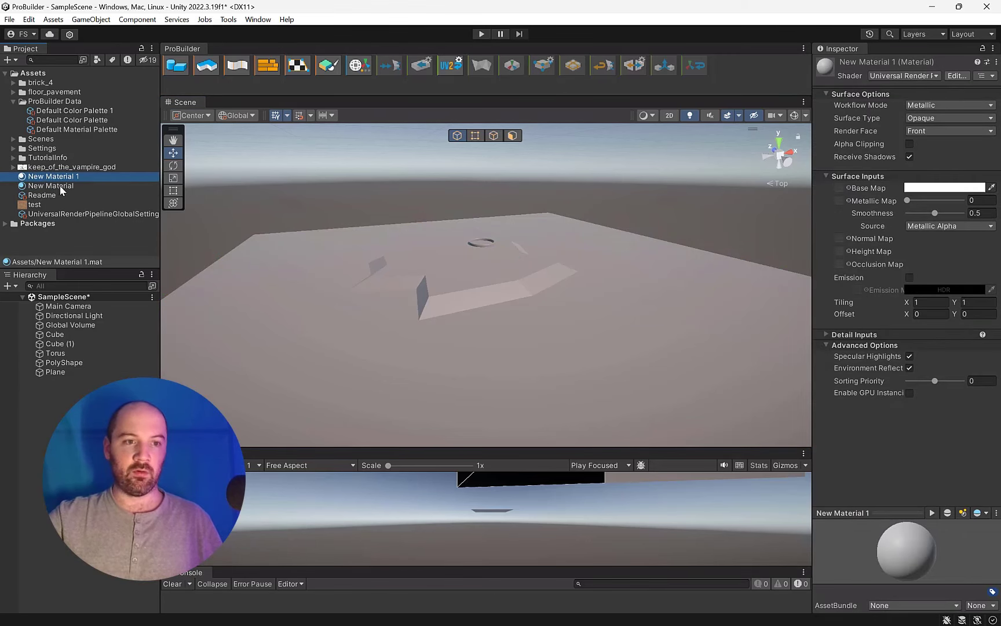
Name the material 'water', apply it to the Plane, and set its Base Map to cyan.
{"action": "type", "text": "water"}
{"action": "key", "text": "Return"}
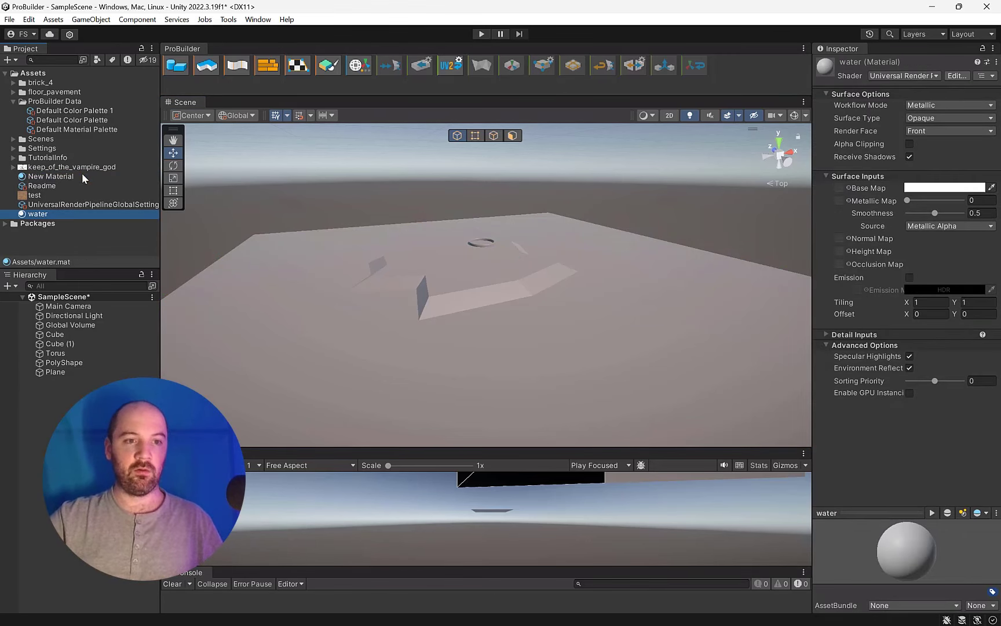
{"action": "left_click_drag", "start_coordinate": [36, 214], "coordinate": [301, 319]}
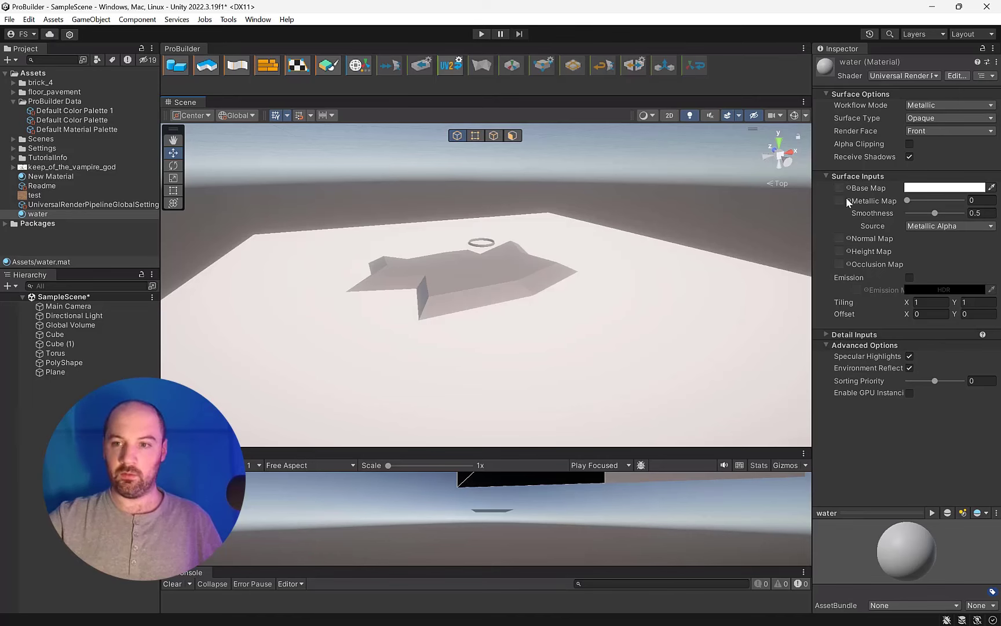
{"action": "left_click", "coordinate": [944, 187]}
{"action": "left_click", "coordinate": [872, 291]}
{"action": "left_click", "coordinate": [946, 261]}
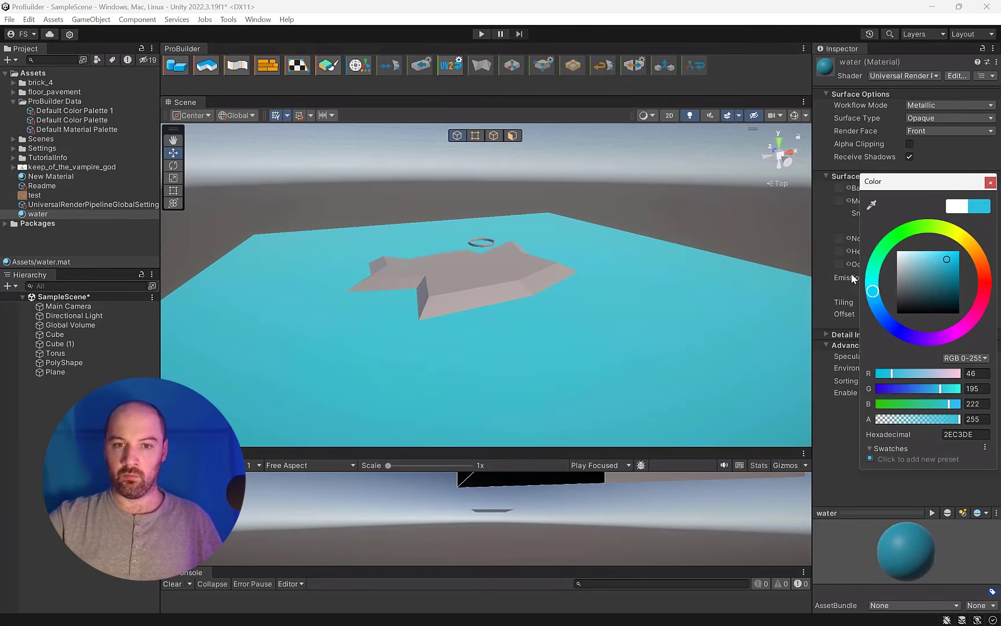
{"action": "left_click", "coordinate": [55, 215]}
Duplicate it as a 'grass' material, apply it to the island, and set its Base Map to dark green.
{"action": "key", "text": "ctrl+d"}
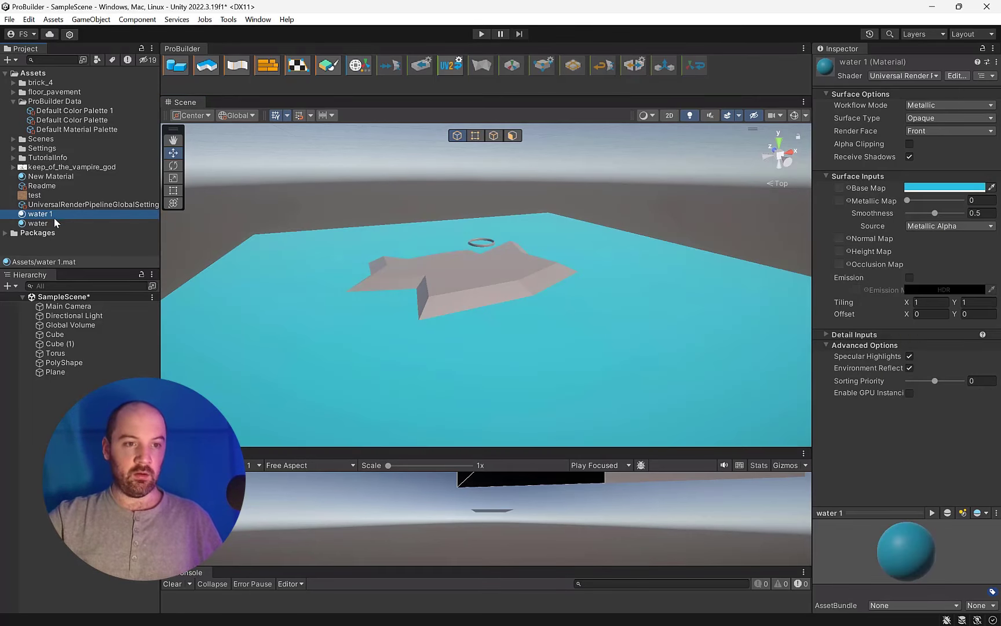
{"action": "key", "text": "F2"}
{"action": "type", "text": "grass"}
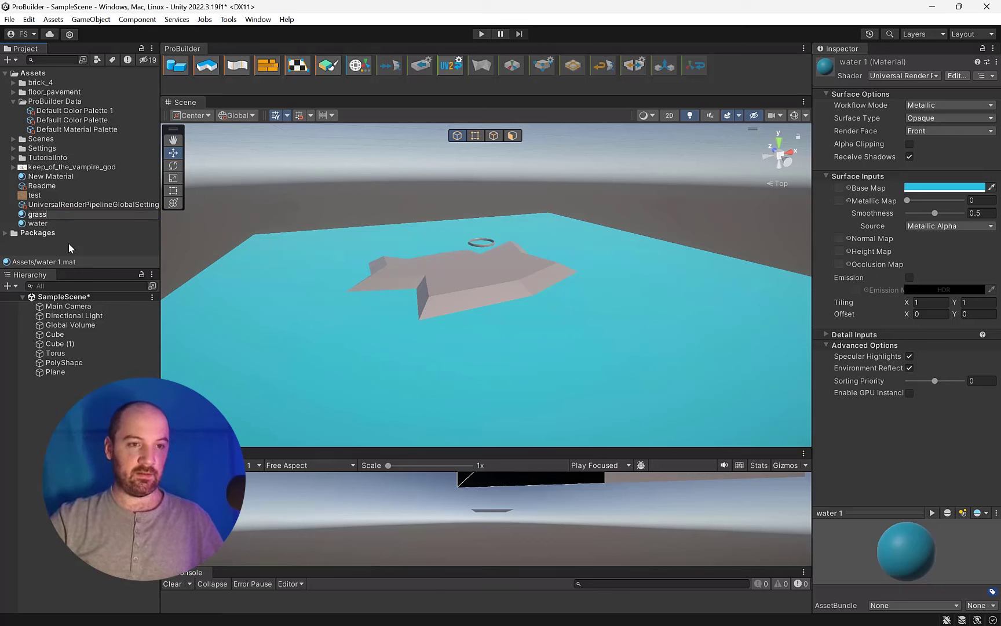
{"action": "key", "text": "Return"}
{"action": "left_click_drag", "start_coordinate": [375, 220], "coordinate": [476, 275]}
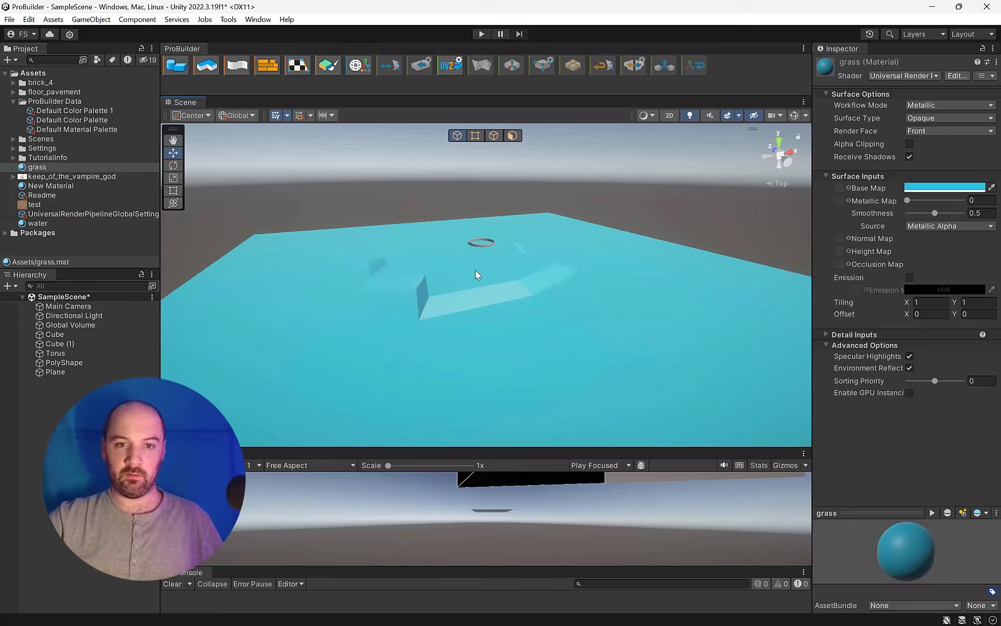
{"action": "left_click", "coordinate": [917, 188]}
{"action": "left_click", "coordinate": [885, 247]}
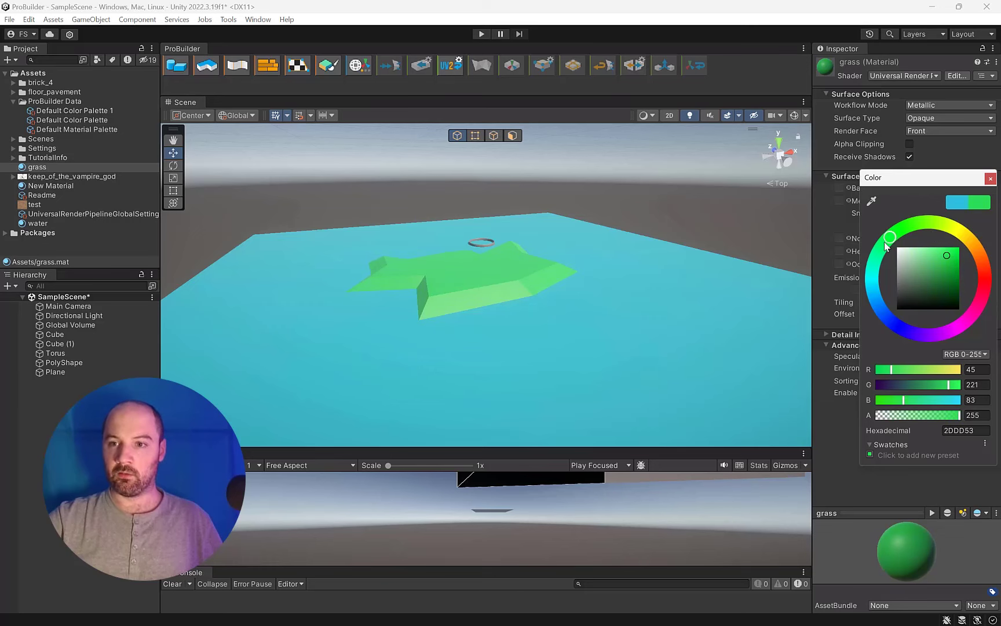
{"action": "left_click", "coordinate": [947, 288]}
{"action": "mouse_move", "coordinate": [509, 339]}
{"action": "left_mouse_down", "text": "alt"}
{"action": "mouse_move", "coordinate": [464, 304]}
{"action": "mouse_move", "coordinate": [442, 313]}
{"action": "left_mouse_up", "text": "alt"}
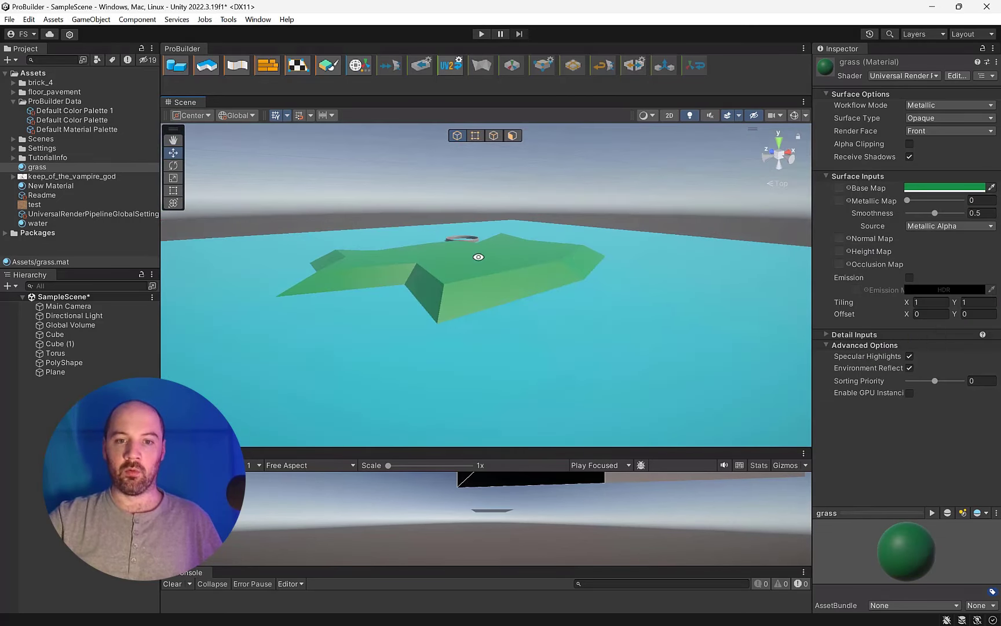
{"action": "scroll", "coordinate": [441, 313], "scroll_direction": "down", "scroll_amount": 1}
{"action": "mouse_move", "coordinate": [439, 263]}
{"action": "left_mouse_down", "text": "alt"}
{"action": "mouse_move", "coordinate": [518, 240]}
{"action": "mouse_move", "coordinate": [474, 232]}
{"action": "left_mouse_up", "text": "alt"}
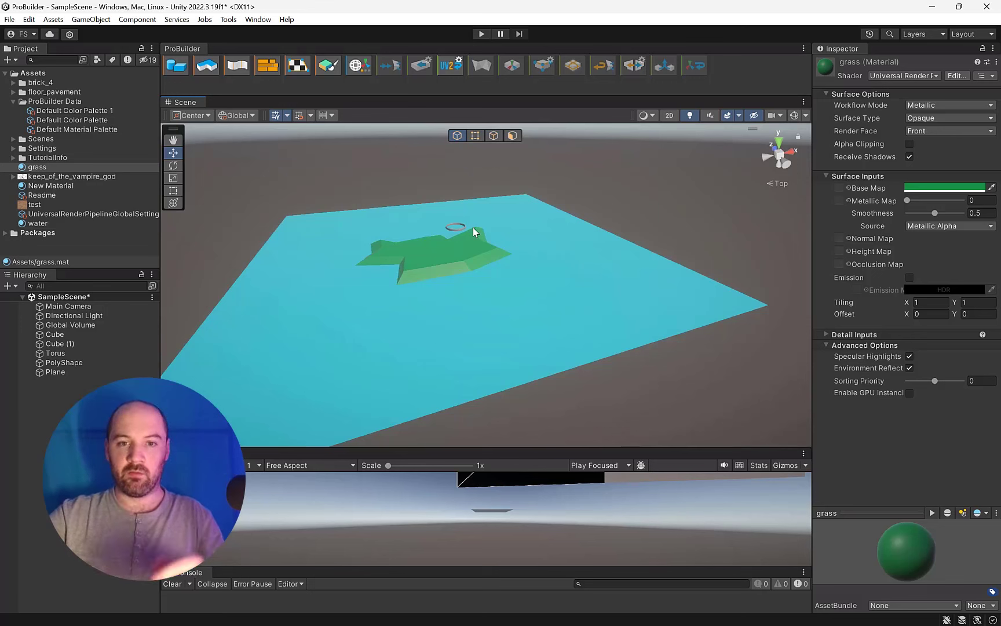
{"action": "scroll", "coordinate": [436, 261], "scroll_direction": "down", "scroll_amount": 3}
{"action": "scroll", "coordinate": [437, 261], "scroll_direction": "up", "scroll_amount": 2}
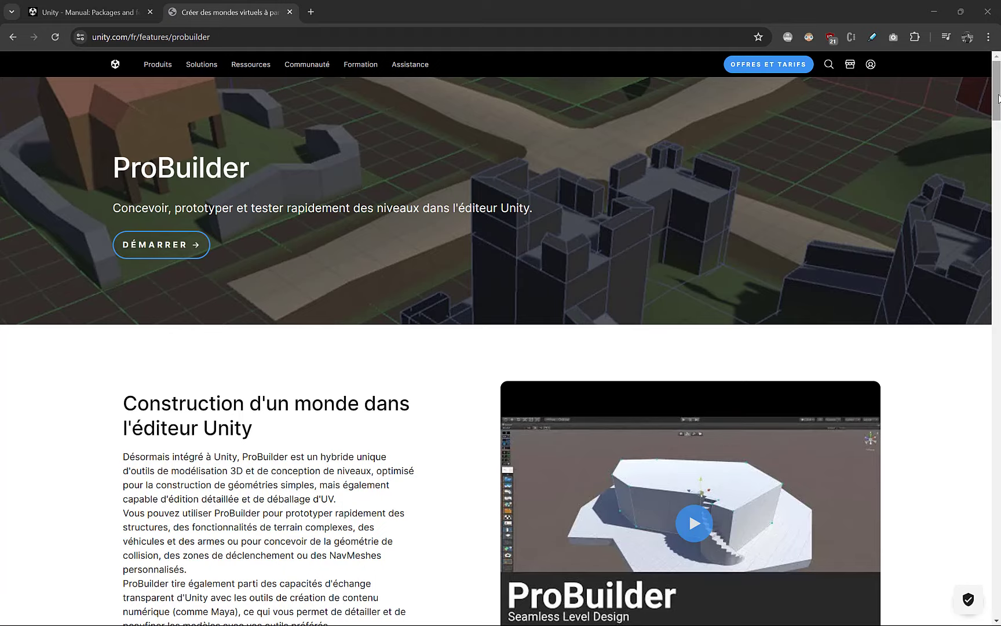
Scroll Chrome's unity.com ProBuilder page to its section on example games made with ProBuilder.
{"action": "mouse_move", "coordinate": [997, 98]}
{"action": "left_mouse_down"}
{"action": "mouse_move", "coordinate": [996, 545]}
{"action": "mouse_move", "coordinate": [486, 88]}
{"action": "mouse_move", "coordinate": [997, 93]}
{"action": "left_mouse_up"}
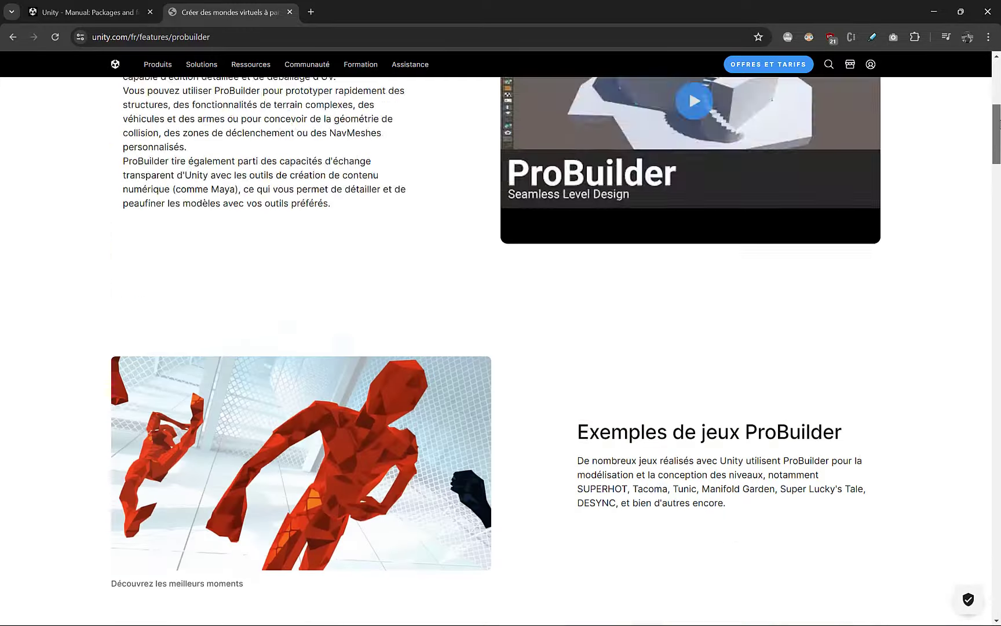